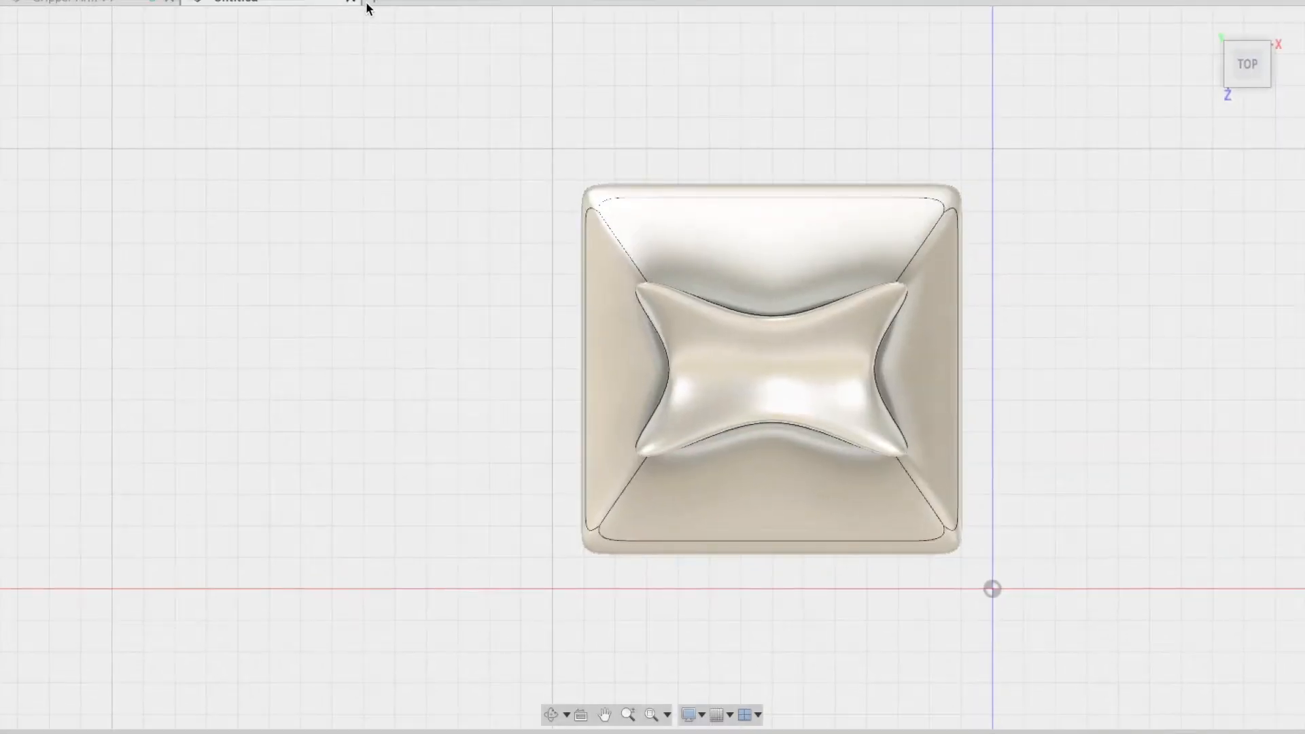
# Step: Examine the body's flat underside and its front profile
pyautogui.click(1227, 46)
pyautogui.click(1218, 47)
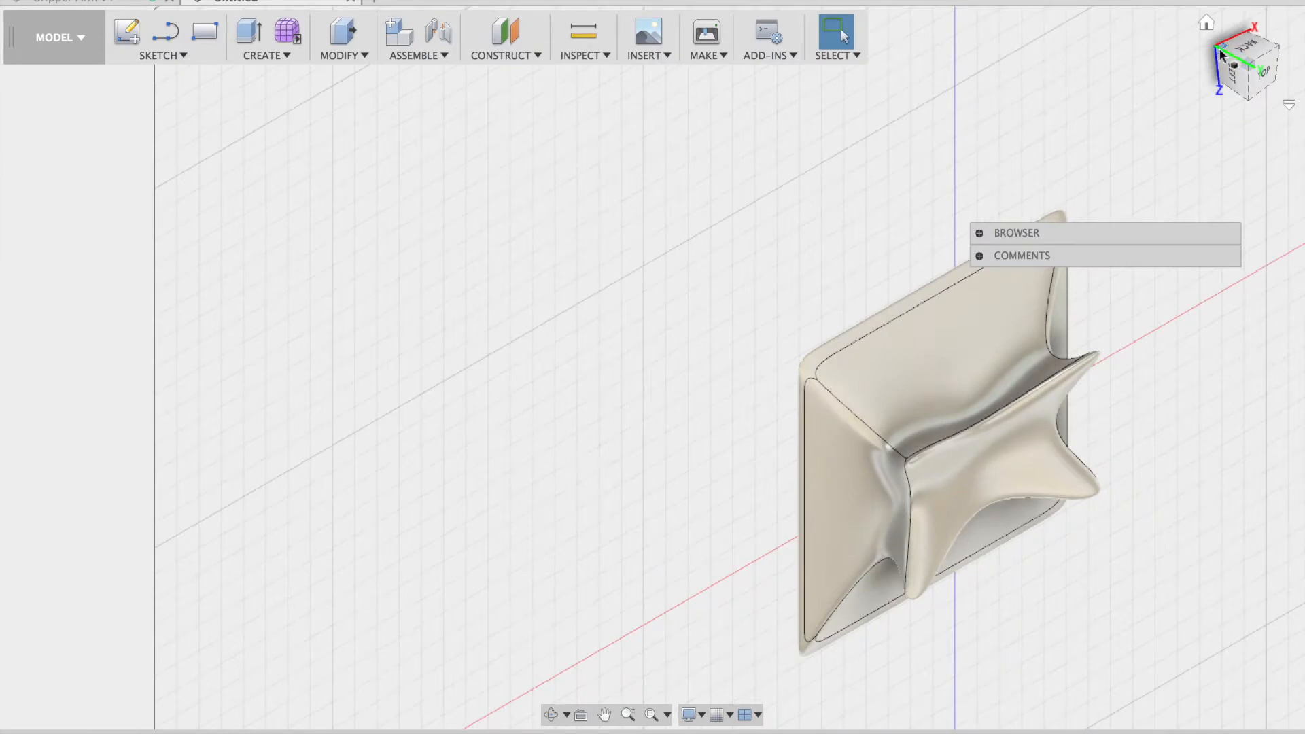
pyautogui.click(1227, 72)
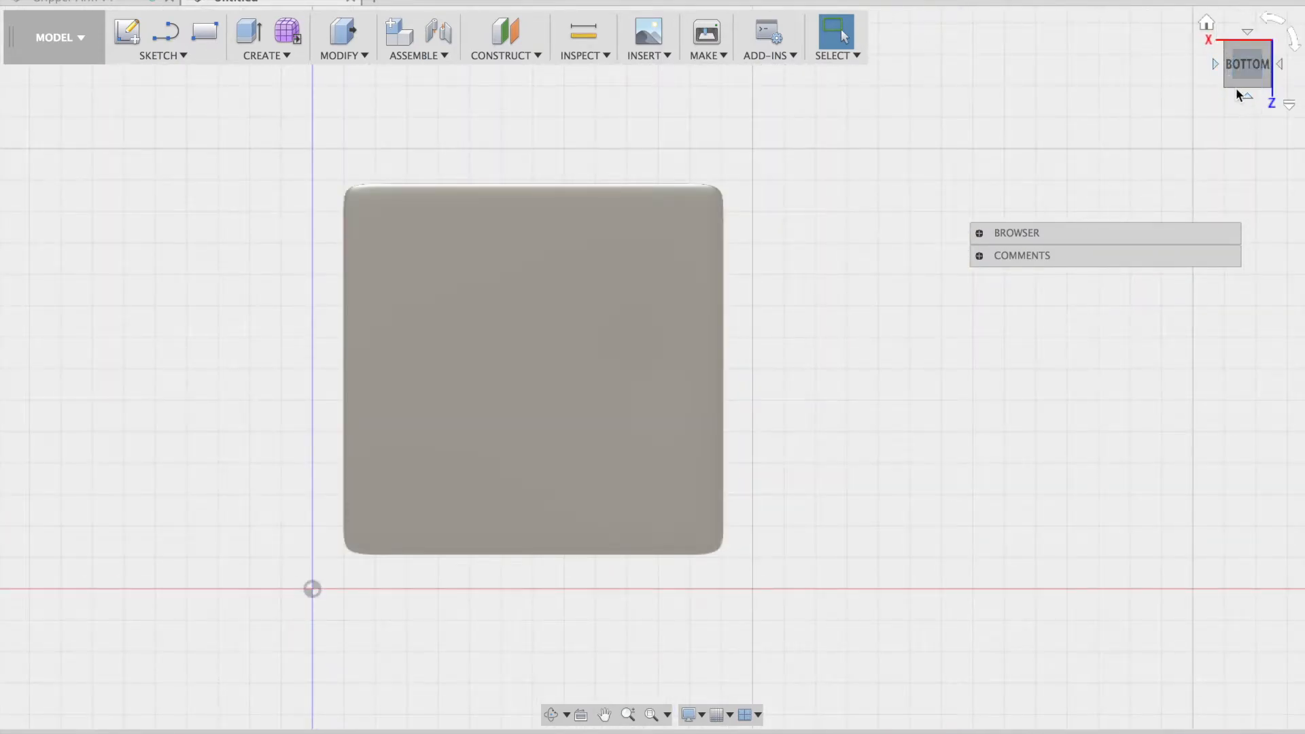
pyautogui.click(1247, 95)
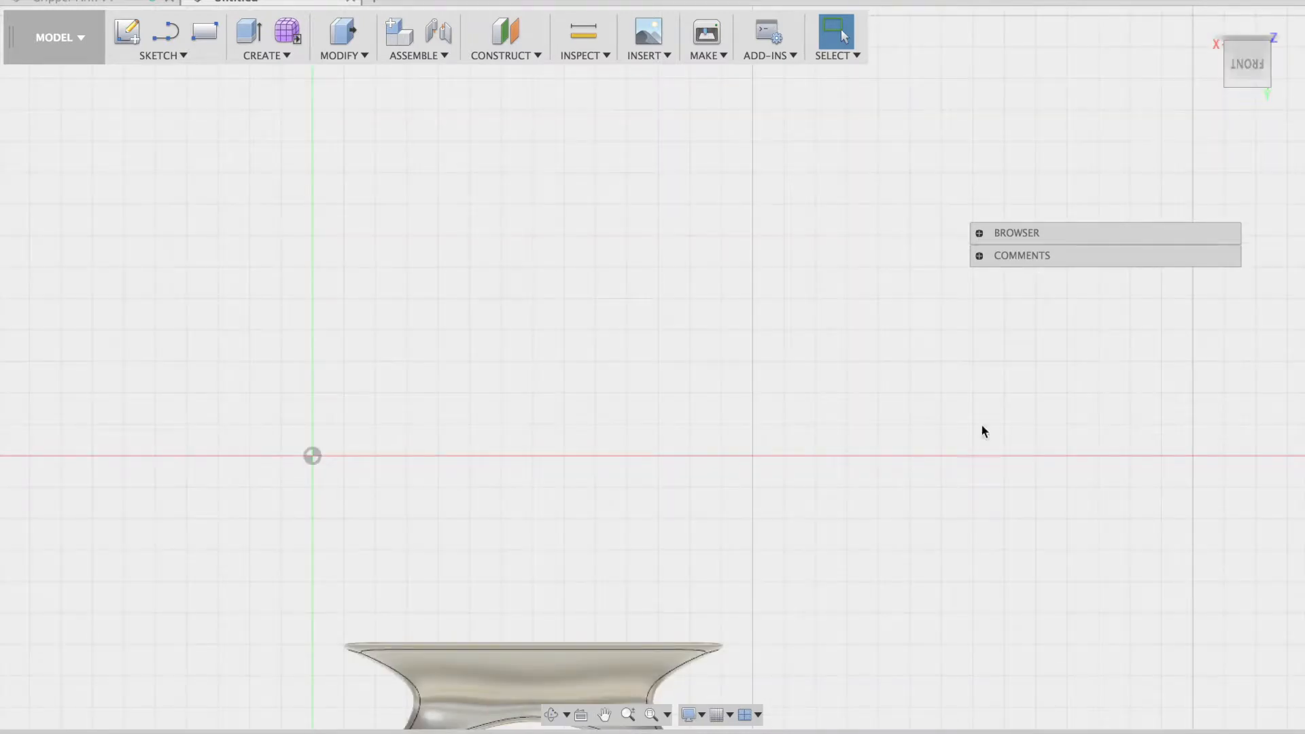
pyautogui.scroll(-3, 907, 531)
pyautogui.scroll(-3, 907, 530)
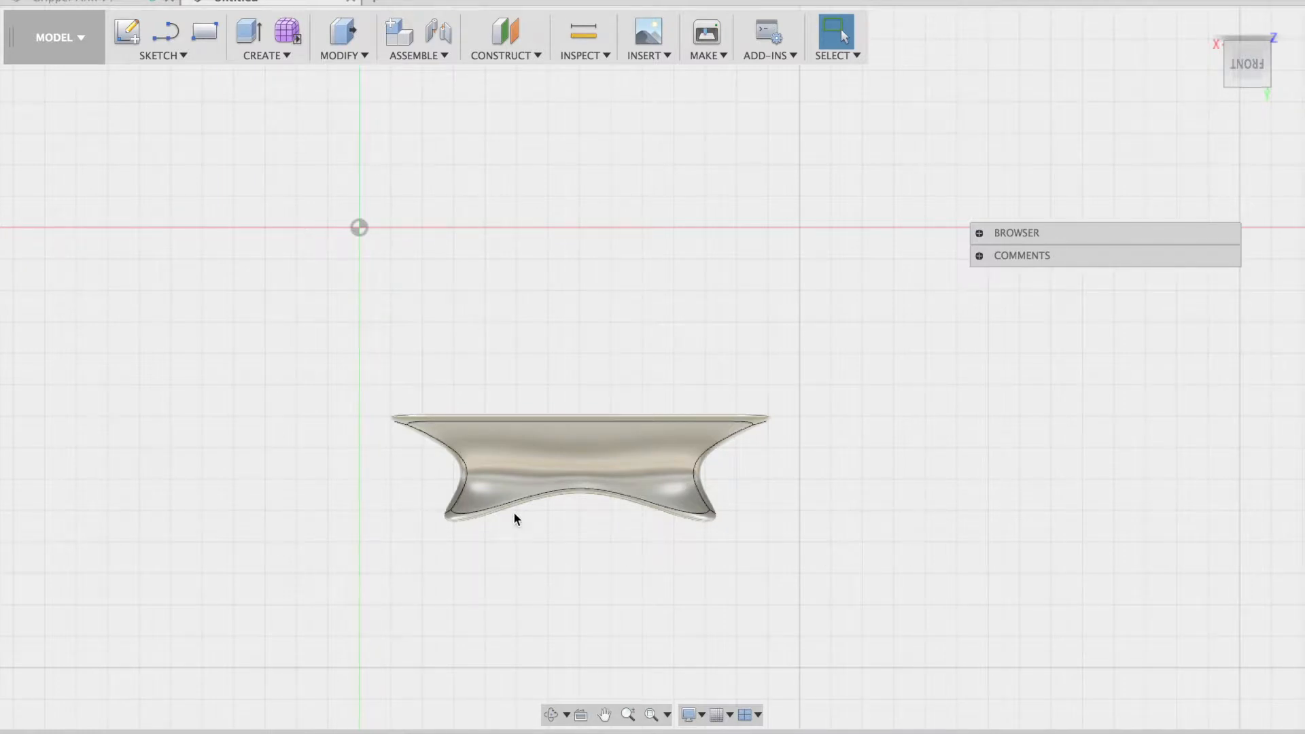
pyautogui.click(599, 447)
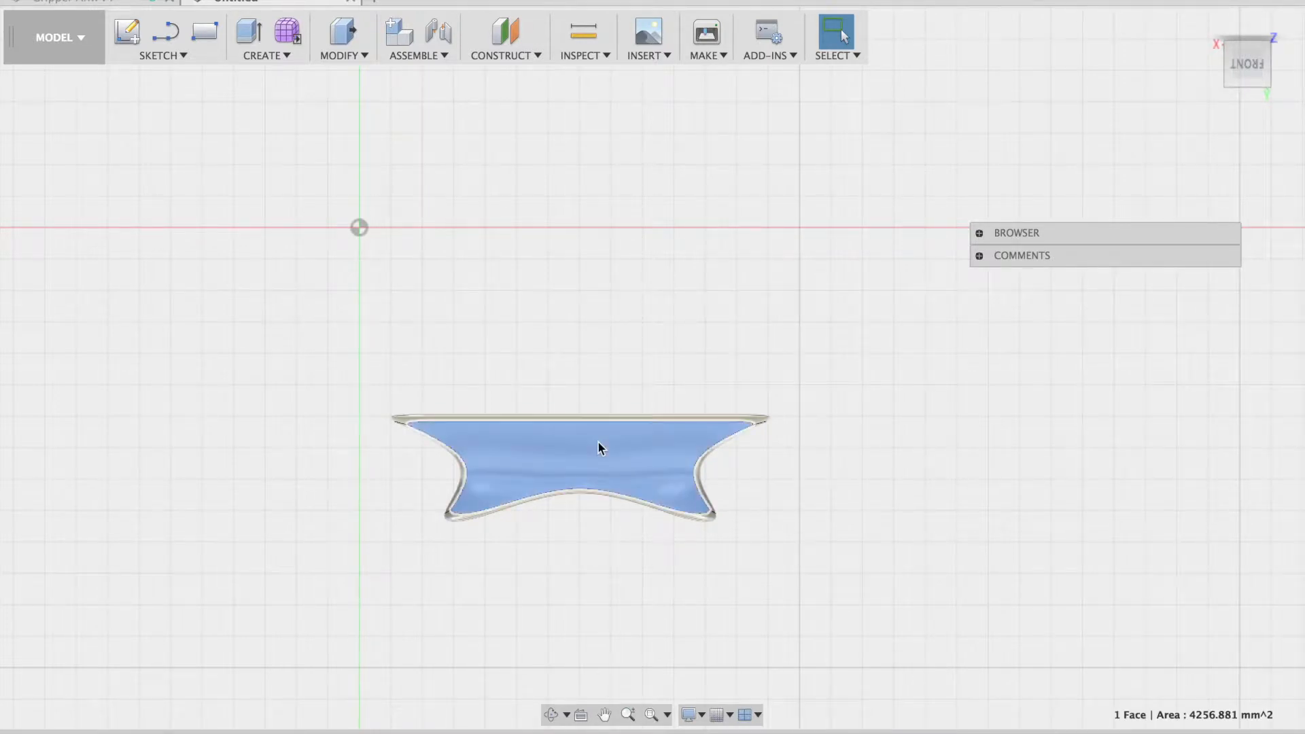
pyautogui.click(623, 325)
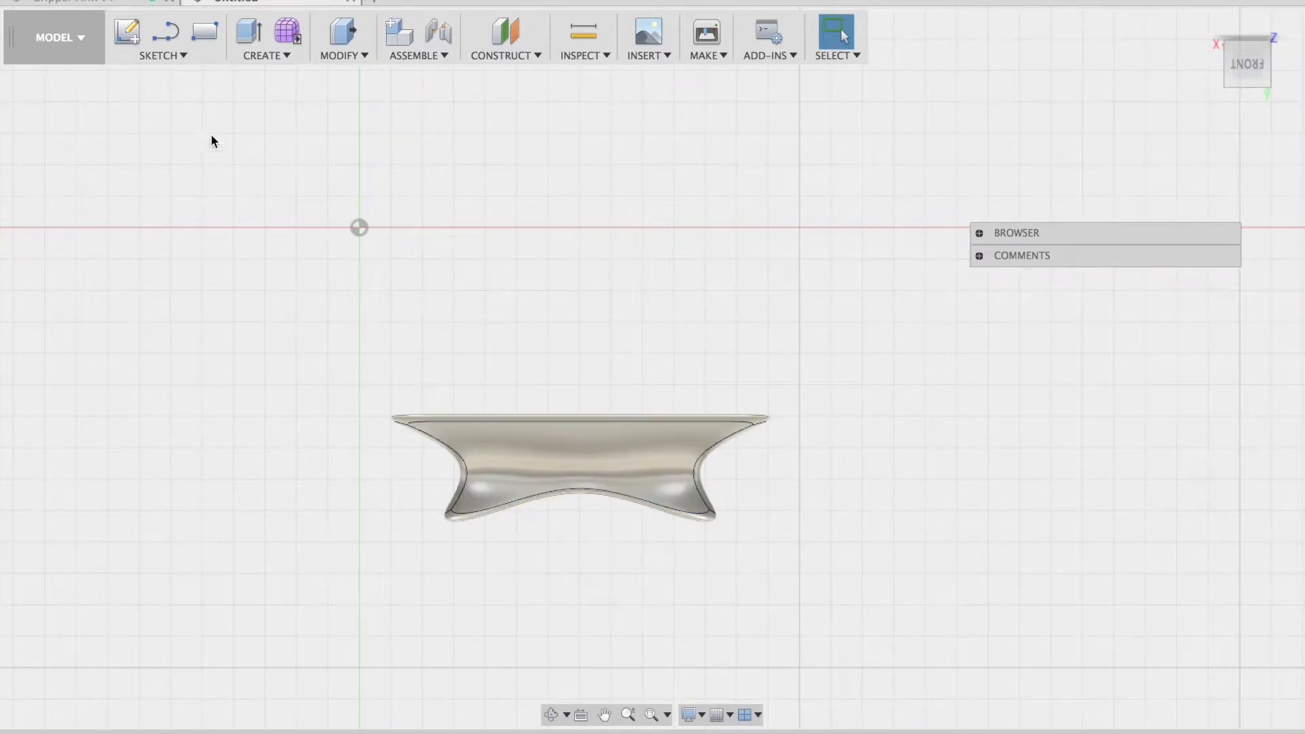
pyautogui.rightClick(533, 461)
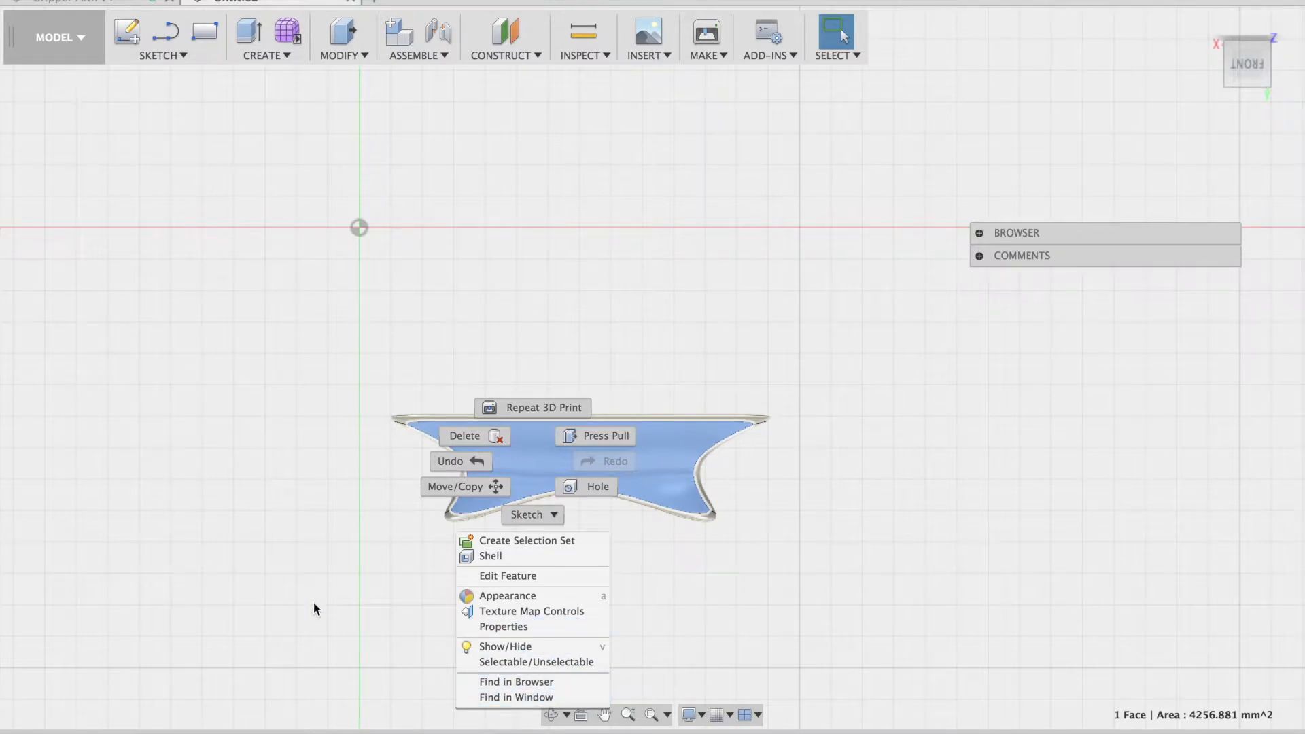
pyautogui.press('Escape')
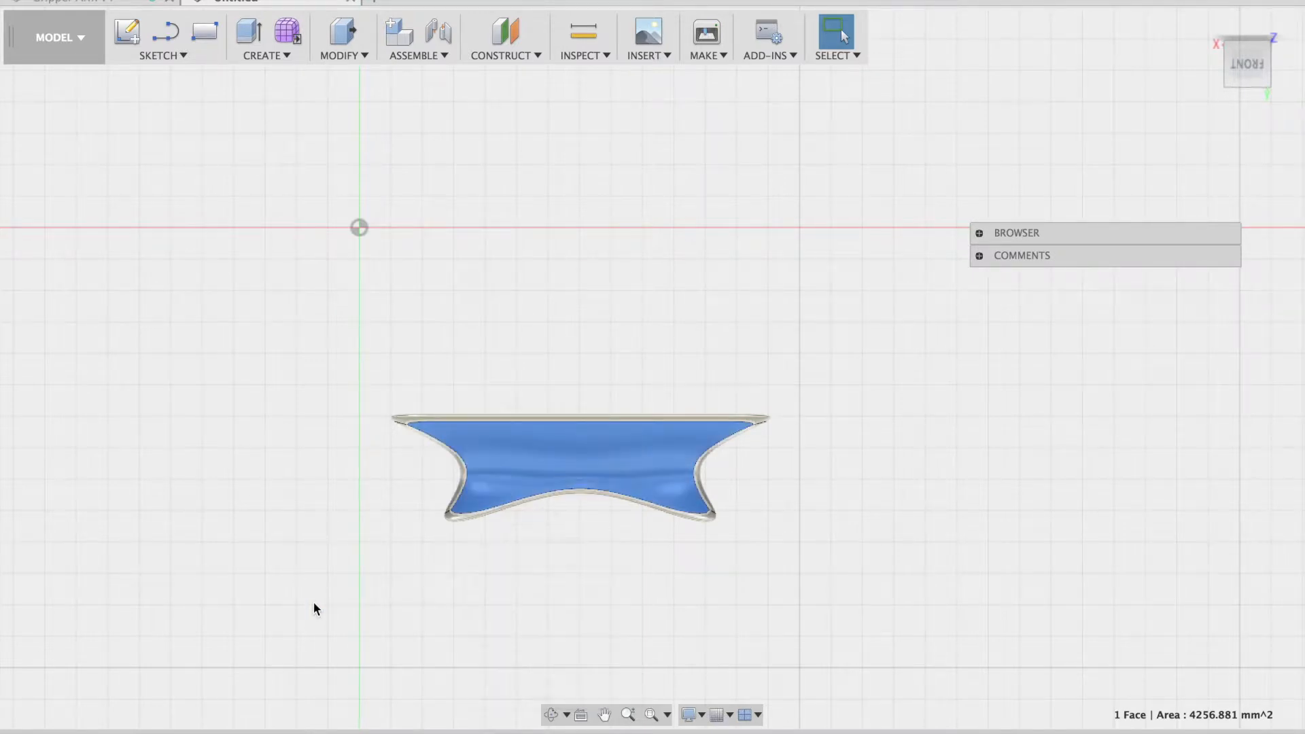
pyautogui.click(525, 624)
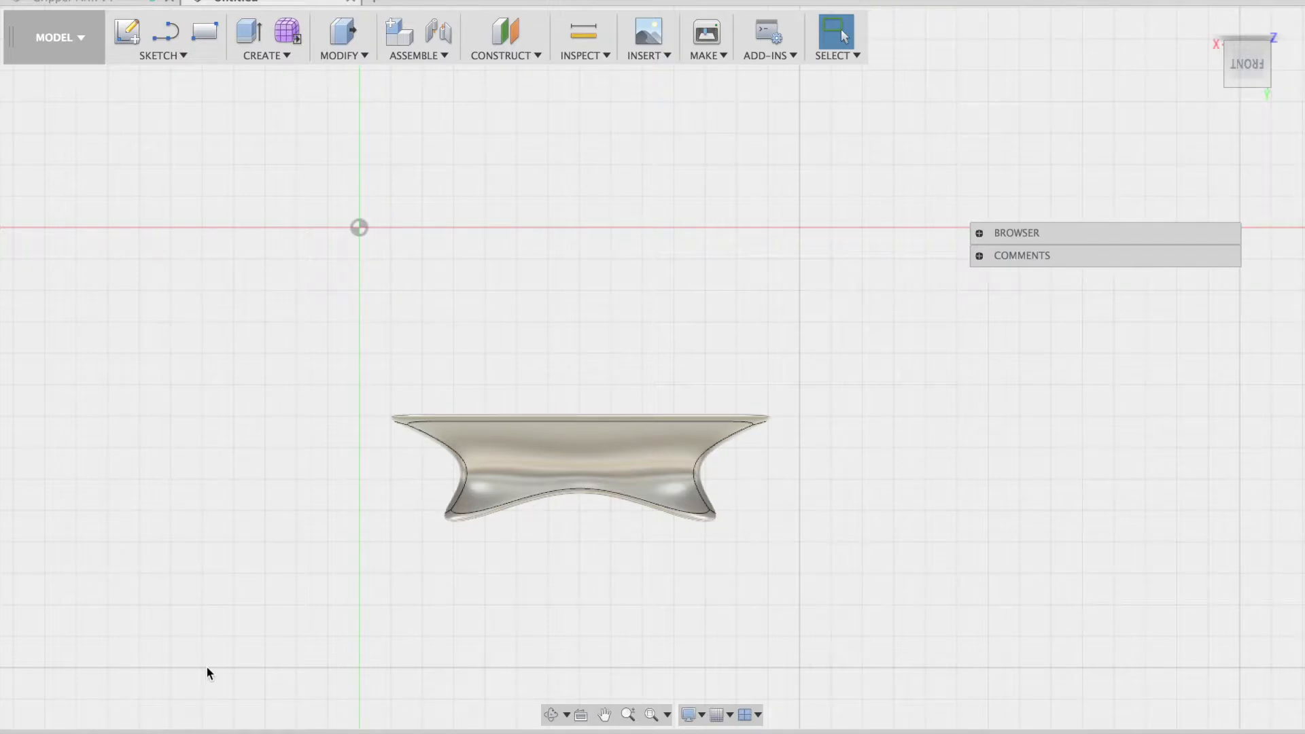
pyautogui.click(139, 726)
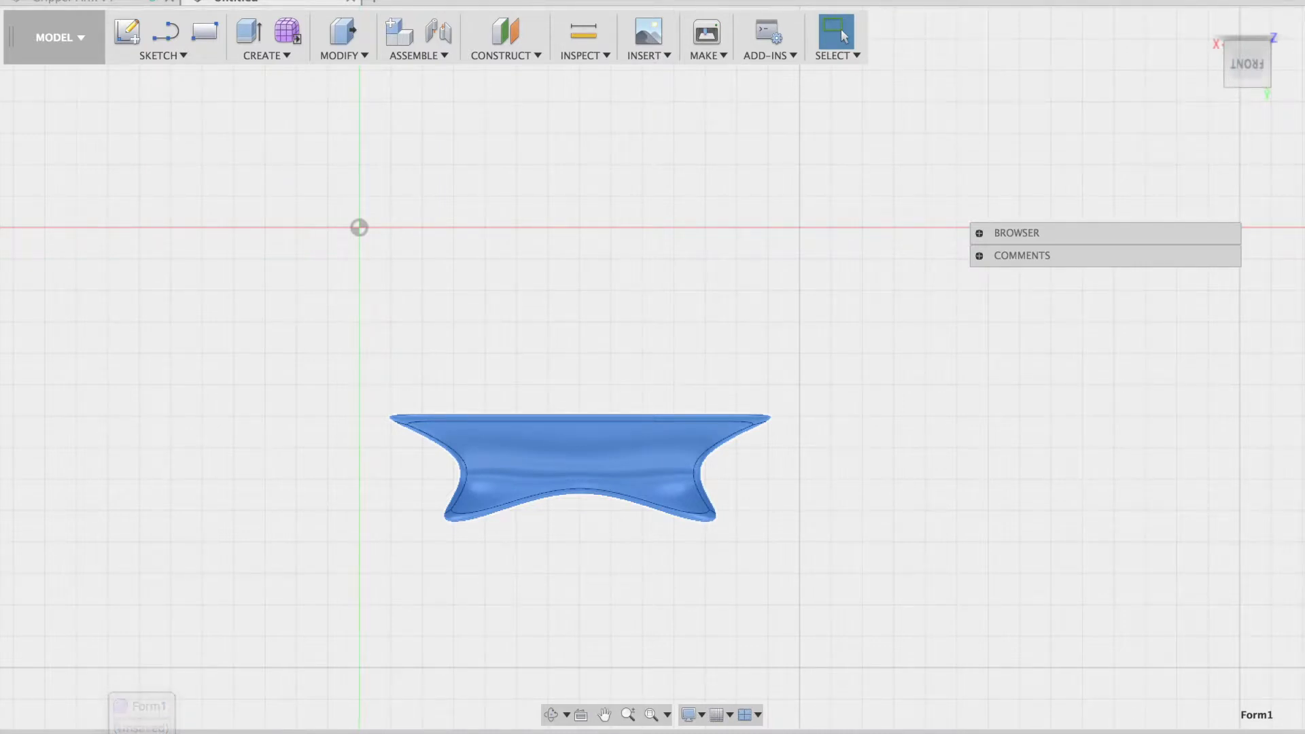
pyautogui.click(284, 585)
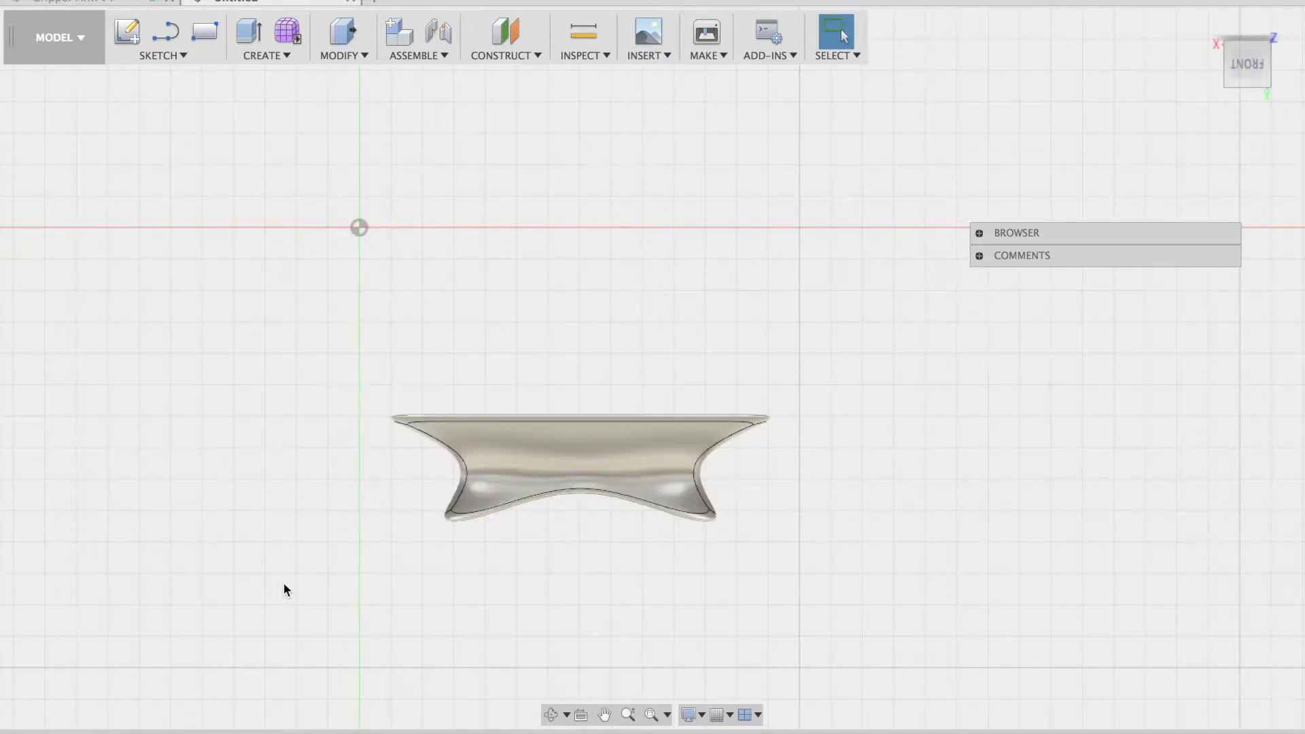
# Step: Undo the latest operations to reopen the form in the Sculpt environment and dismiss the notice
pyautogui.press('super+z')
pyautogui.press('super+z')
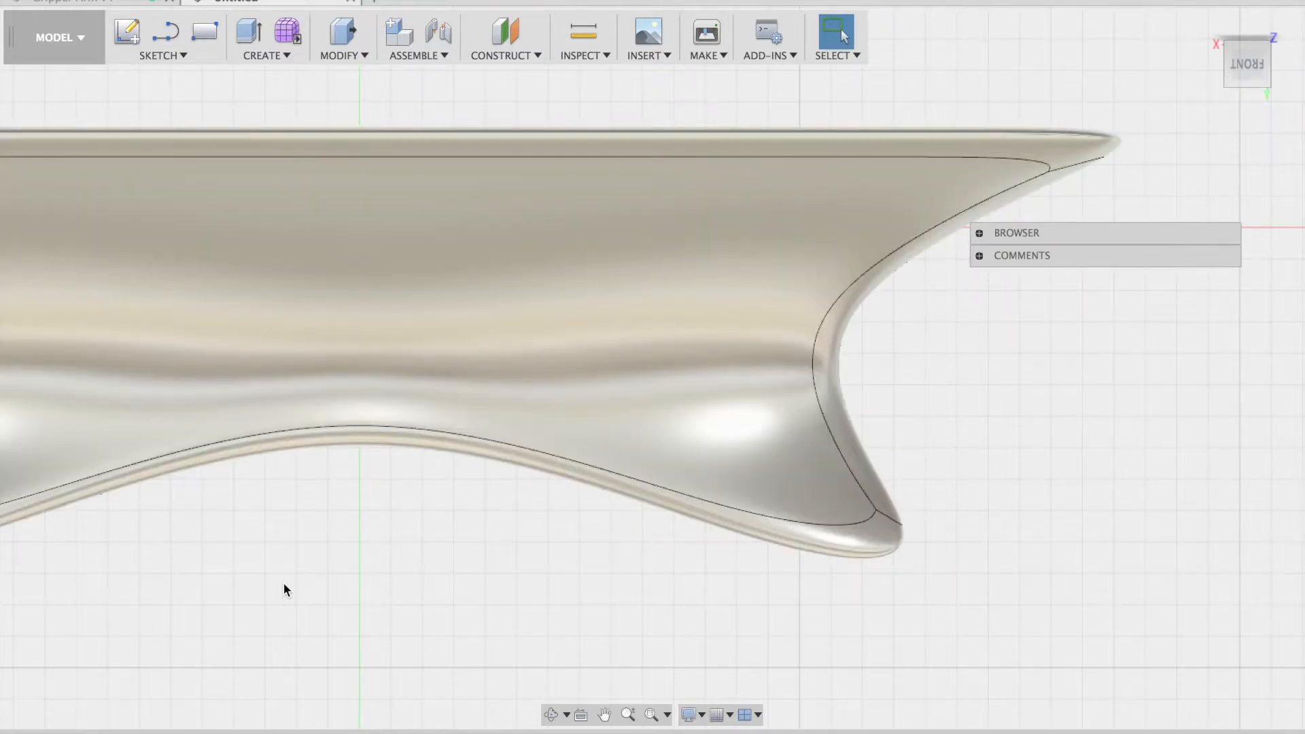
pyautogui.press('super+z')
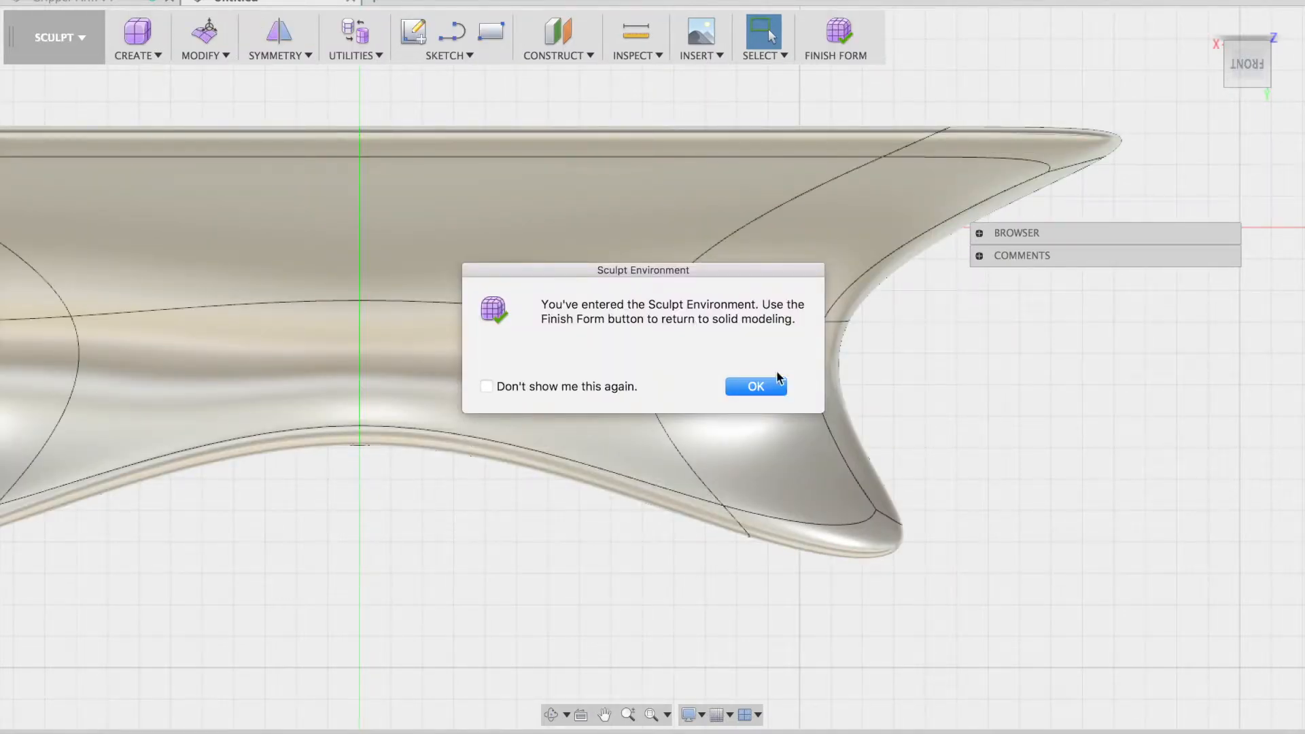
pyautogui.click(756, 387)
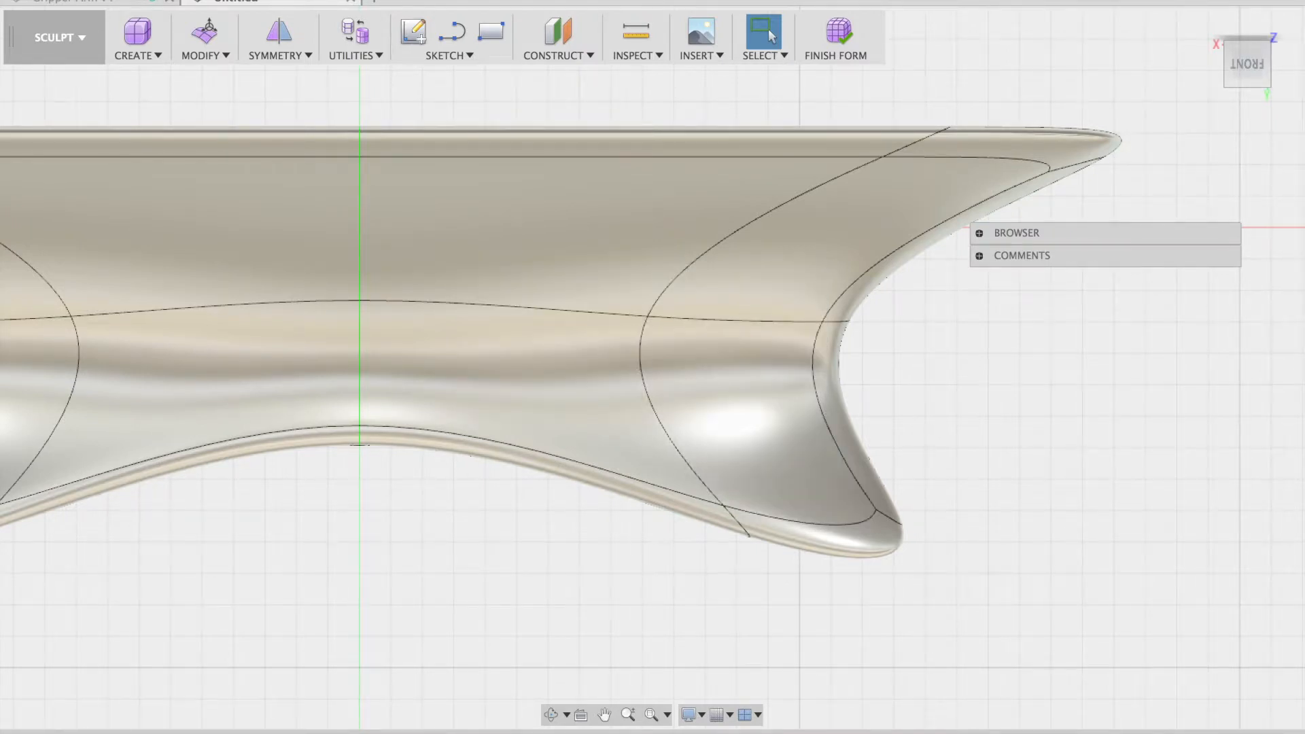
# Step: Start Edit Form and select the corner face and its two adjoining border faces on the underside
pyautogui.click(1228, 47)
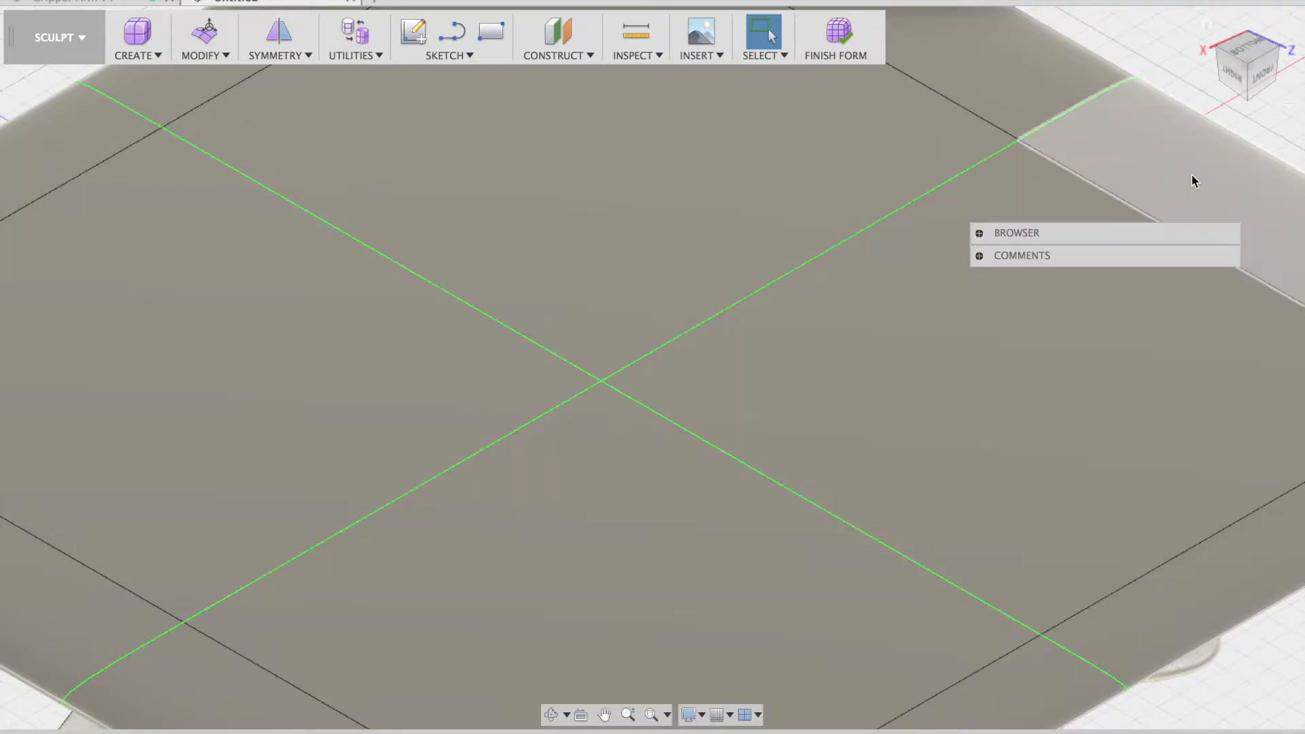
pyautogui.click(1246, 51)
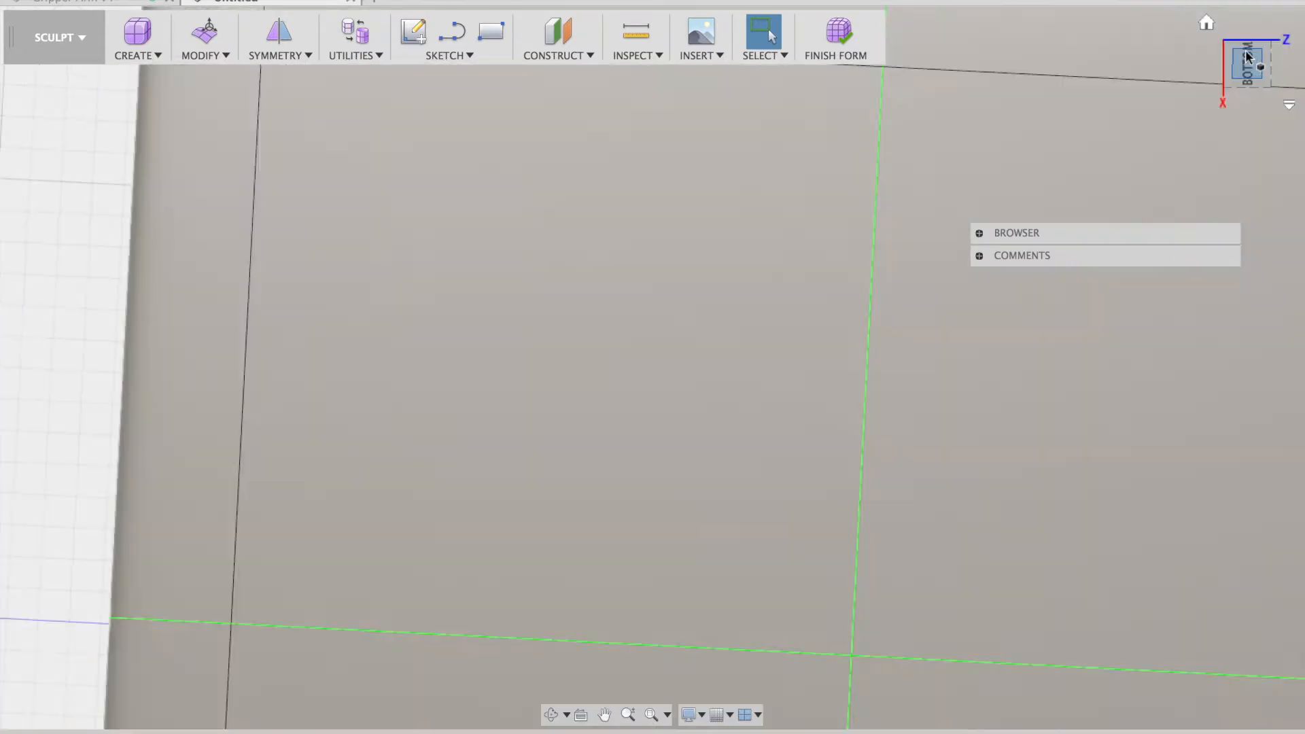
pyautogui.scroll(-5, 594, 599)
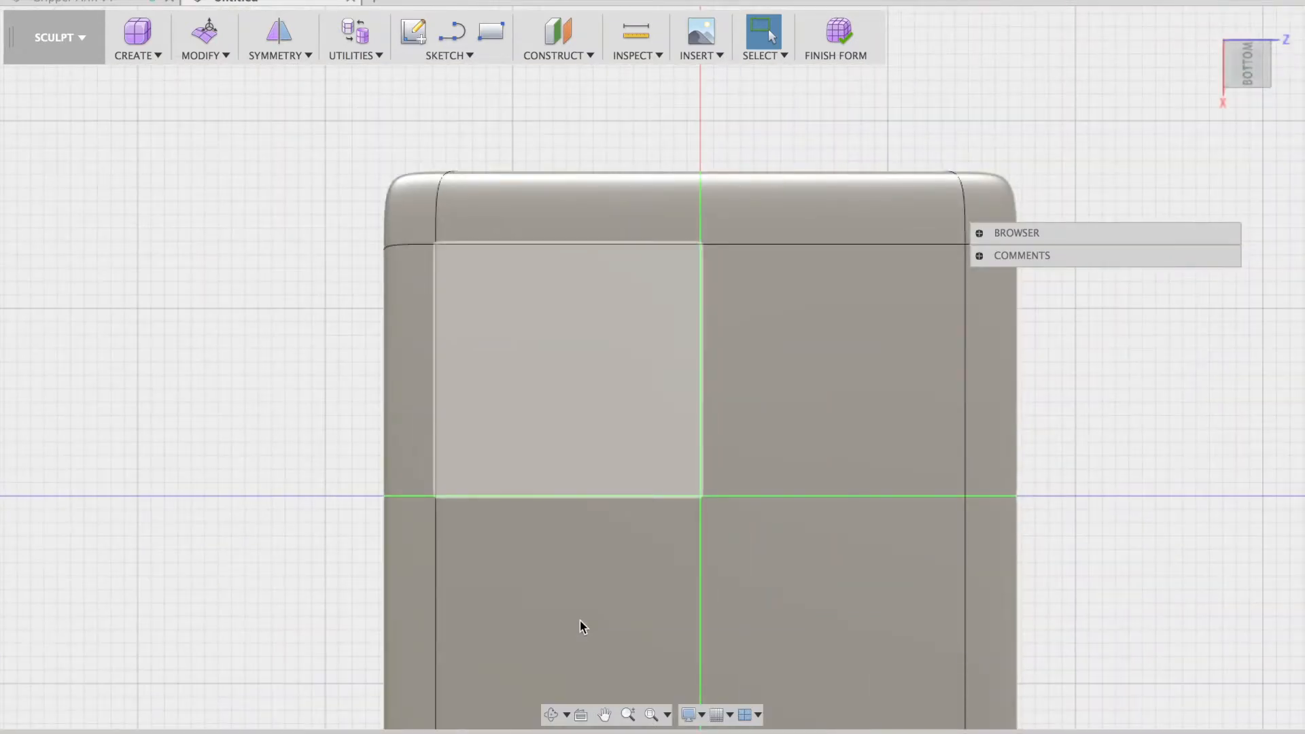
pyautogui.scroll(-2, 581, 621)
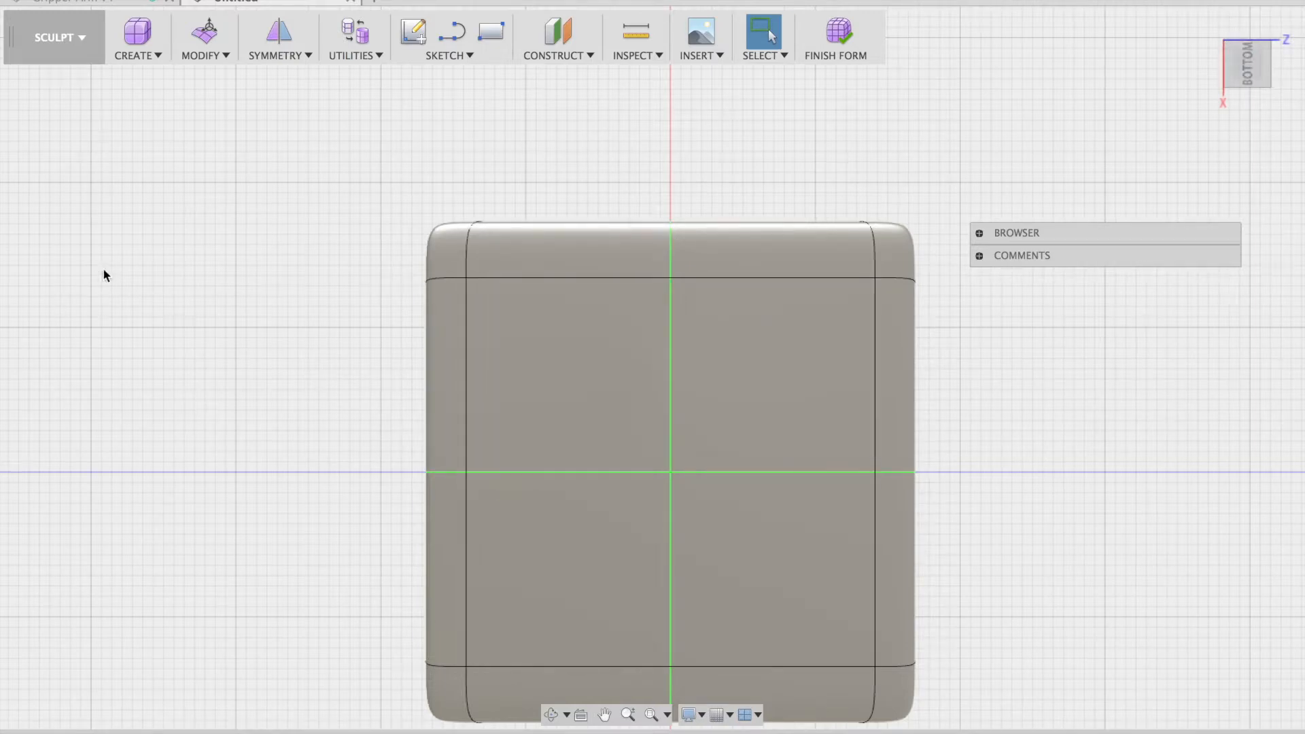
pyautogui.click(227, 57)
pyautogui.click(216, 75)
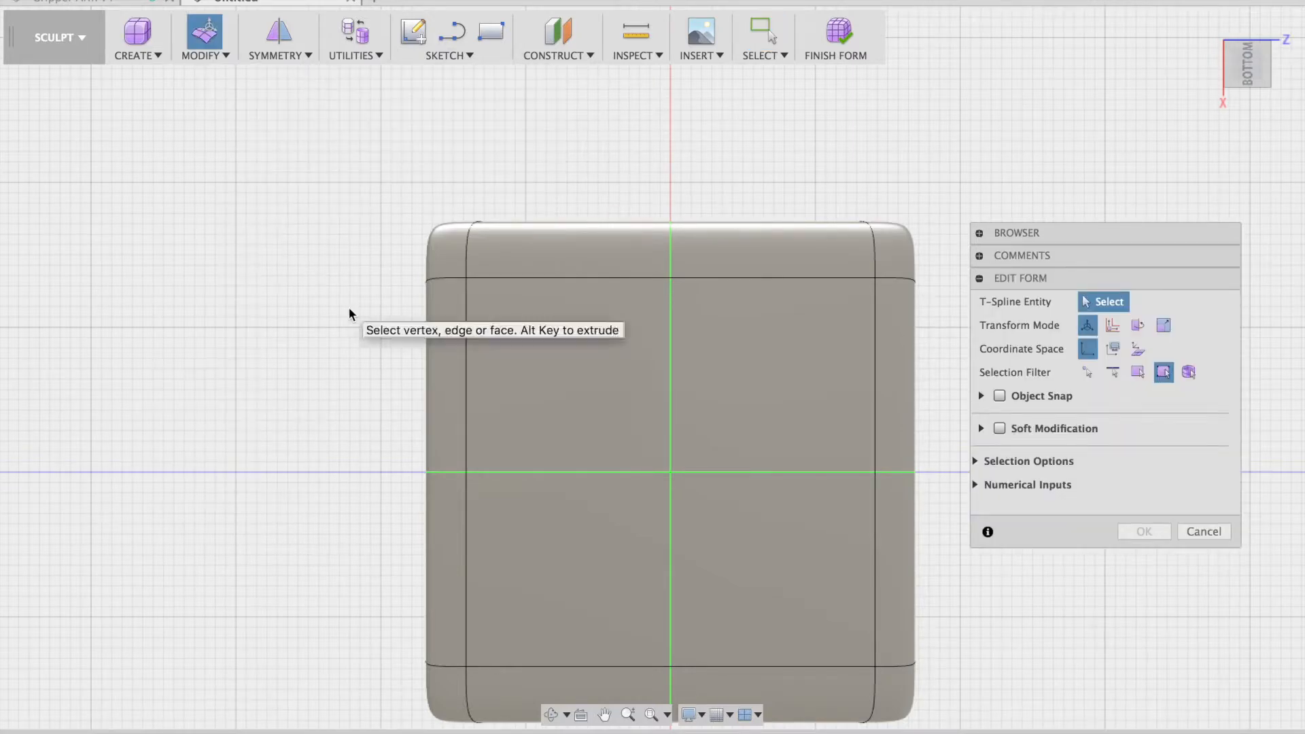
pyautogui.click(443, 383)
pyautogui.click(442, 253)
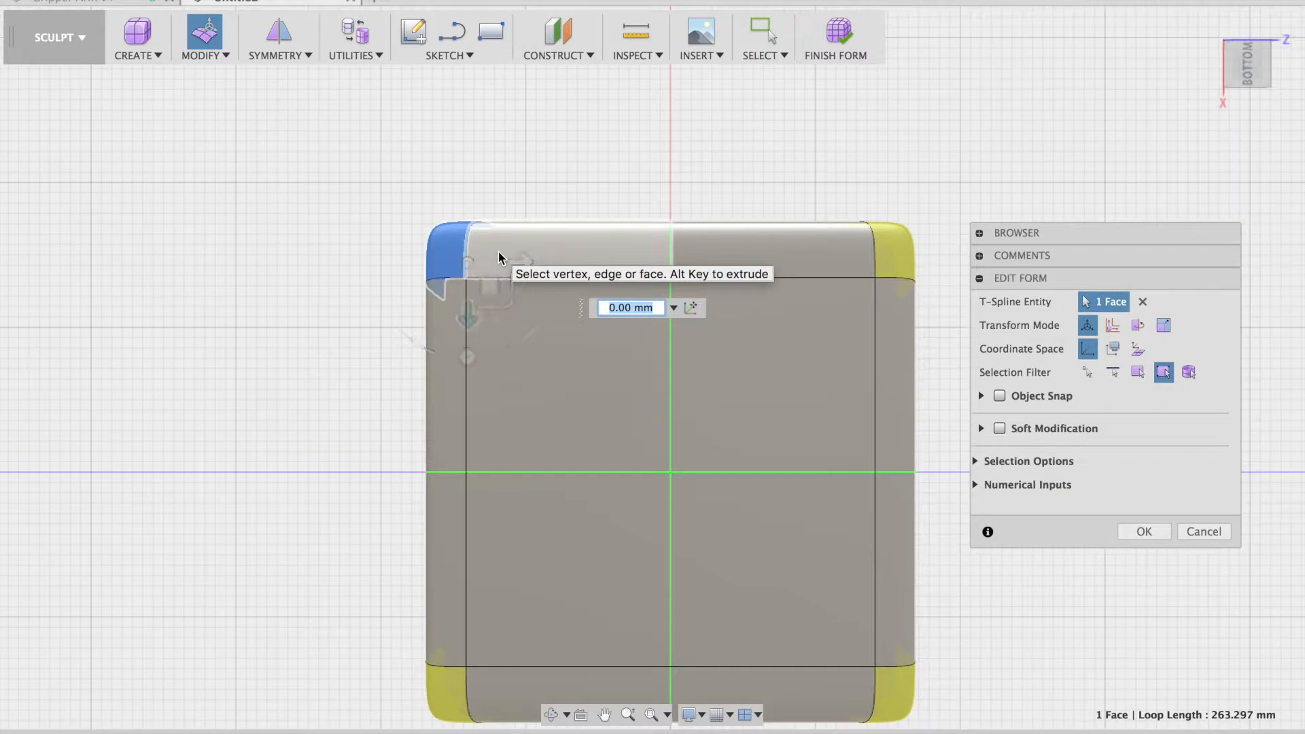
pyautogui.keyDown('shift'); pyautogui.click(520, 253); pyautogui.keyUp('shift')
pyautogui.keyDown('shift'); pyautogui.click(441, 347); pyautogui.keyUp('shift')
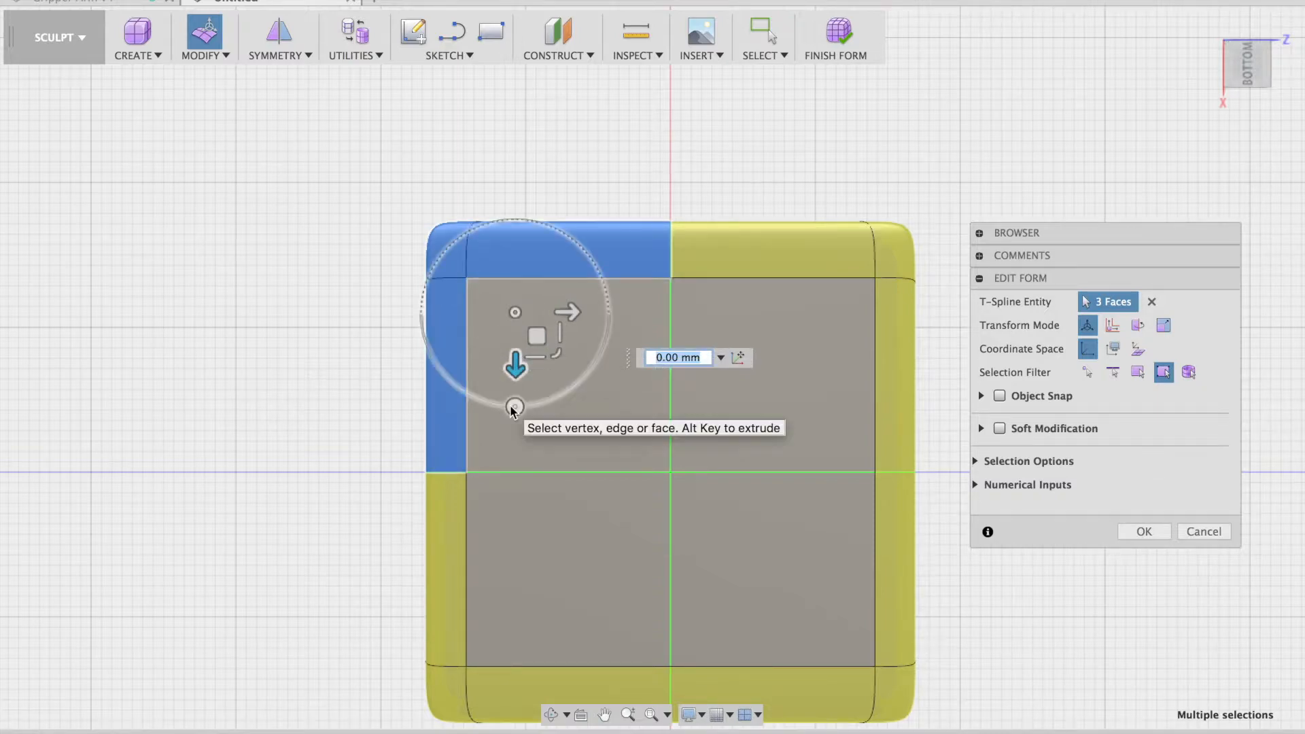
# Step: Move the three selected border faces by a Y distance of -2 mm
pyautogui.moveTo(1263, 107)
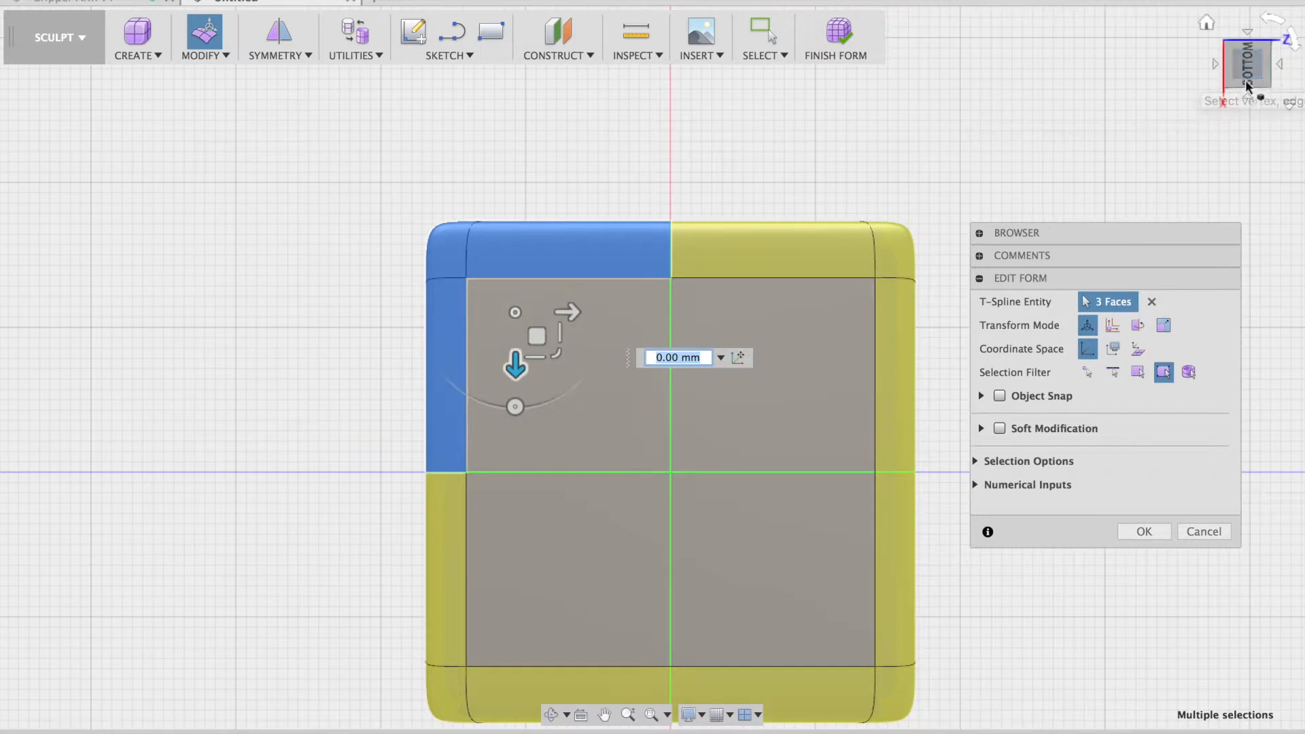
pyautogui.click(1249, 100)
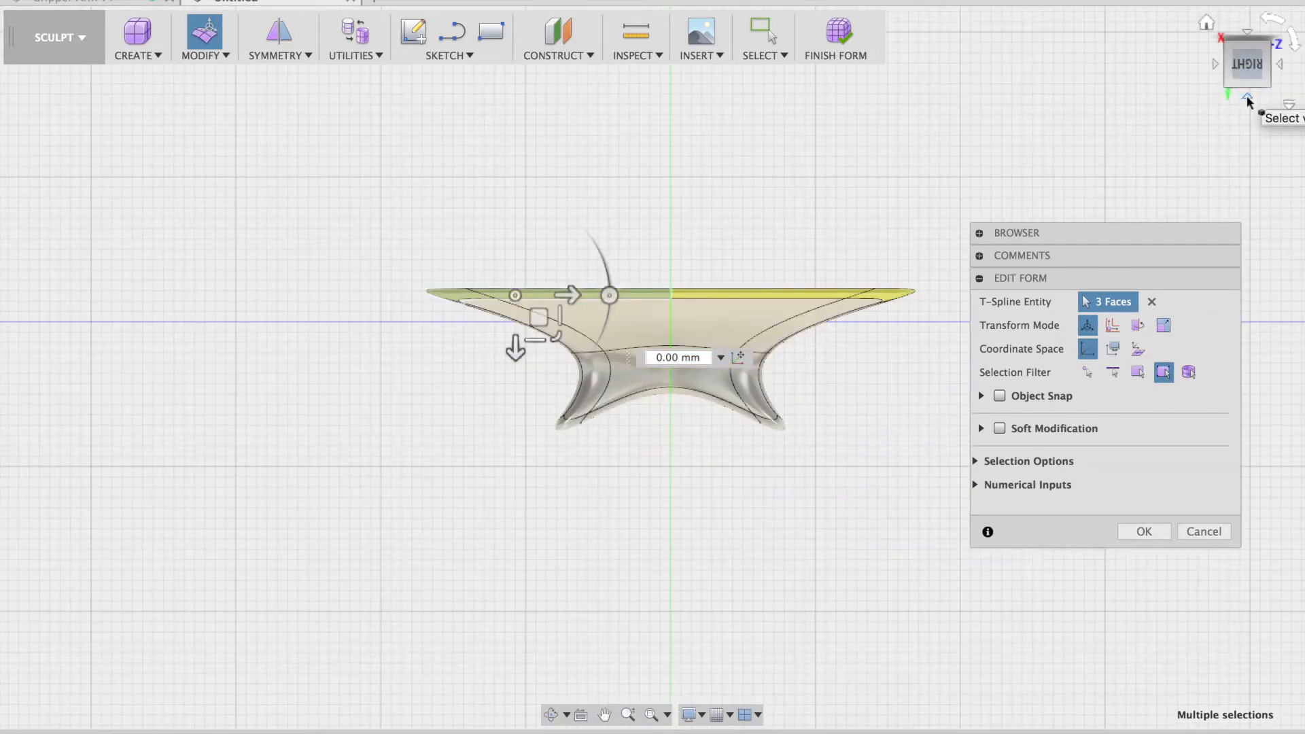
pyautogui.click(519, 359)
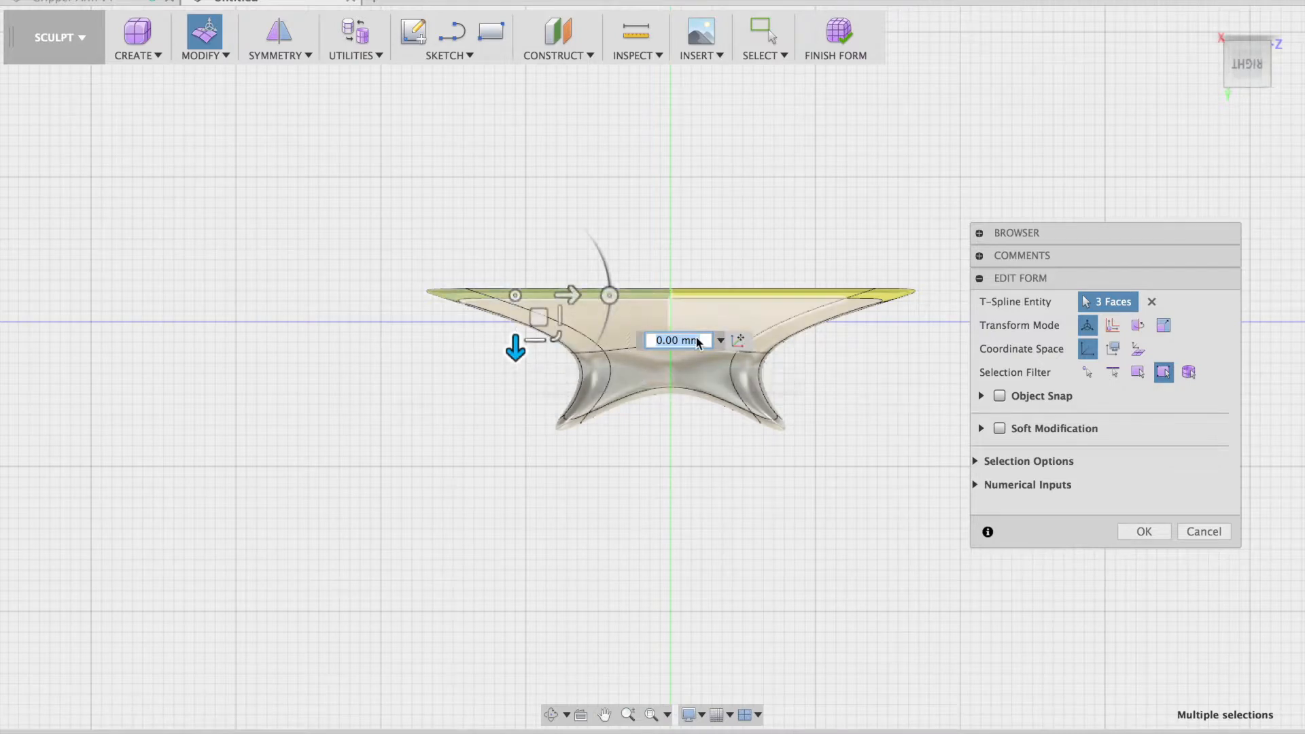
pyautogui.click(657, 344)
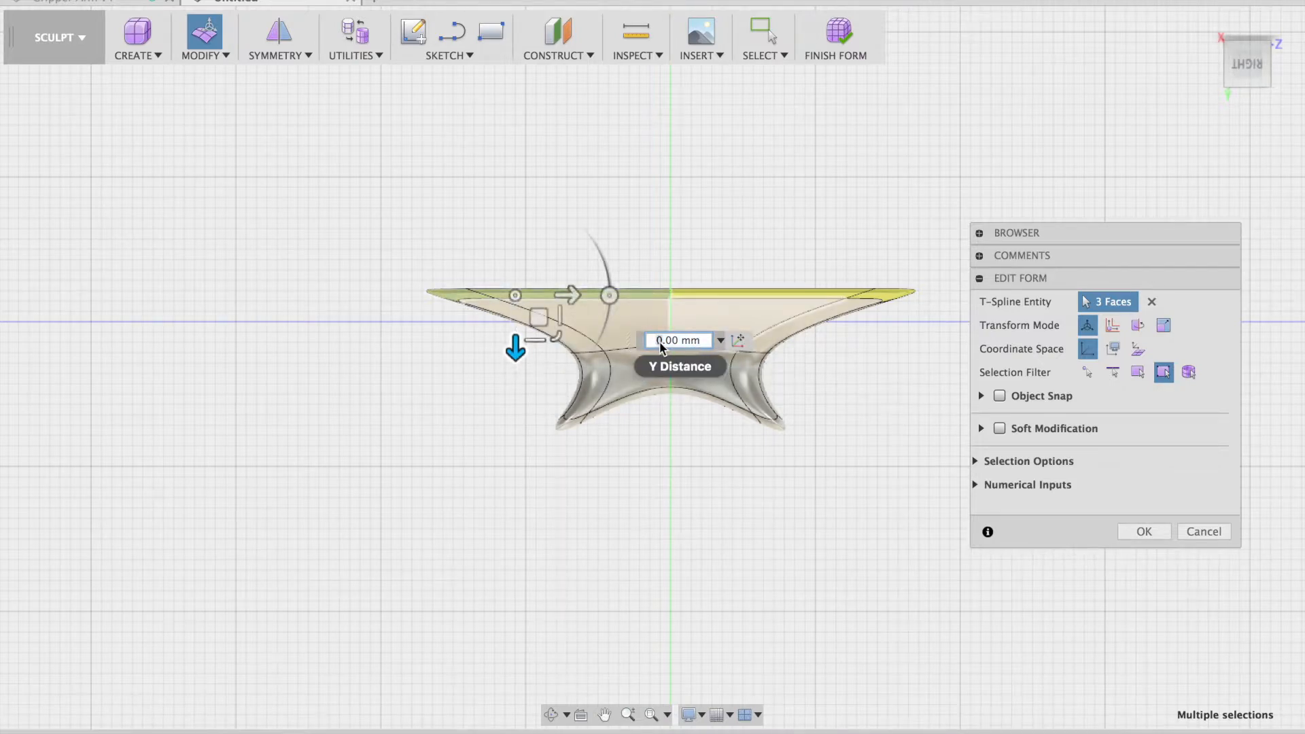
pyautogui.write('2')
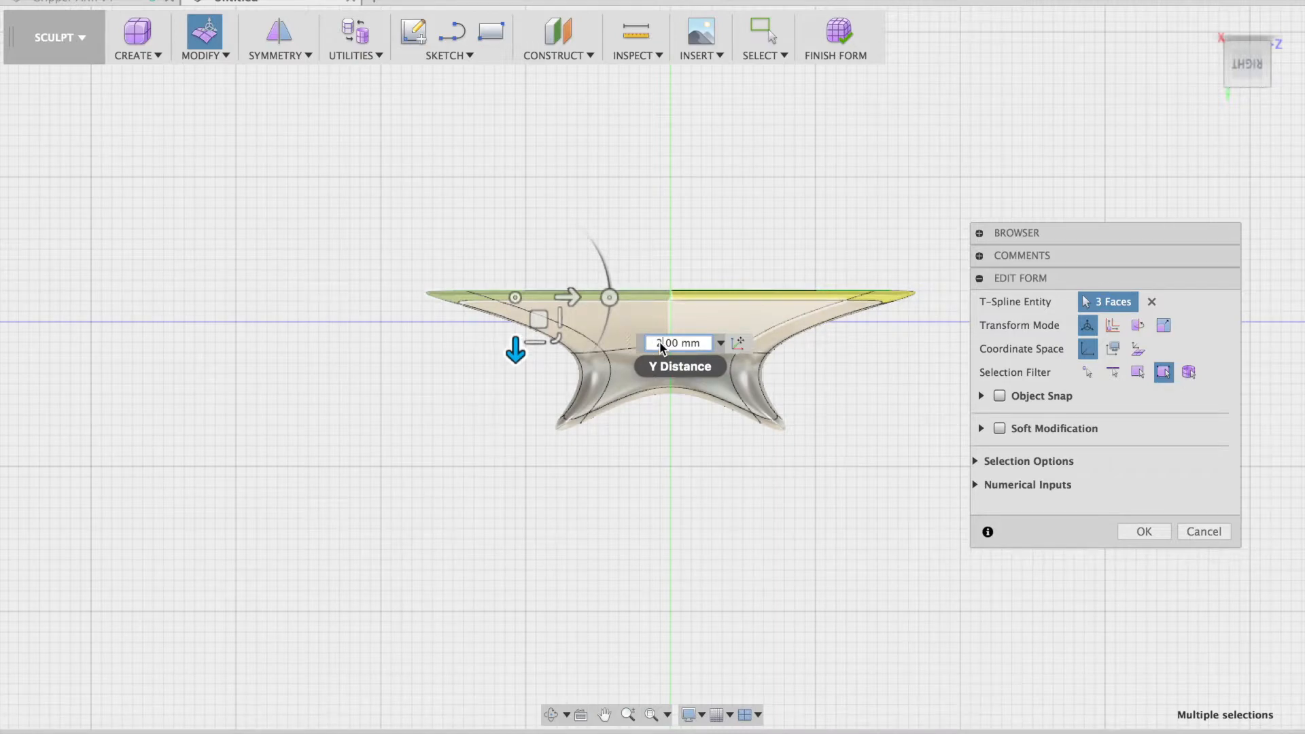
pyautogui.click(654, 344)
pyautogui.write('-')
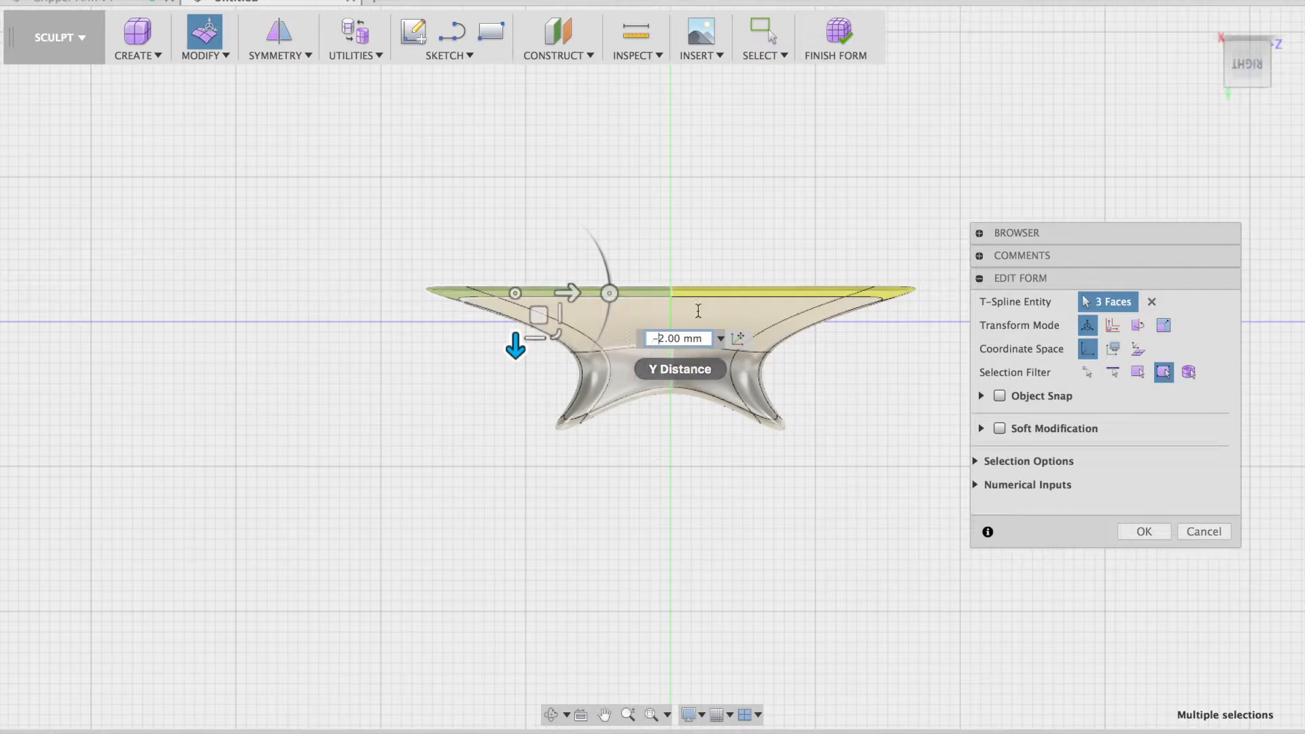
# Step: Change the Y distance of the selected border faces to -1 mm
pyautogui.click(1229, 49)
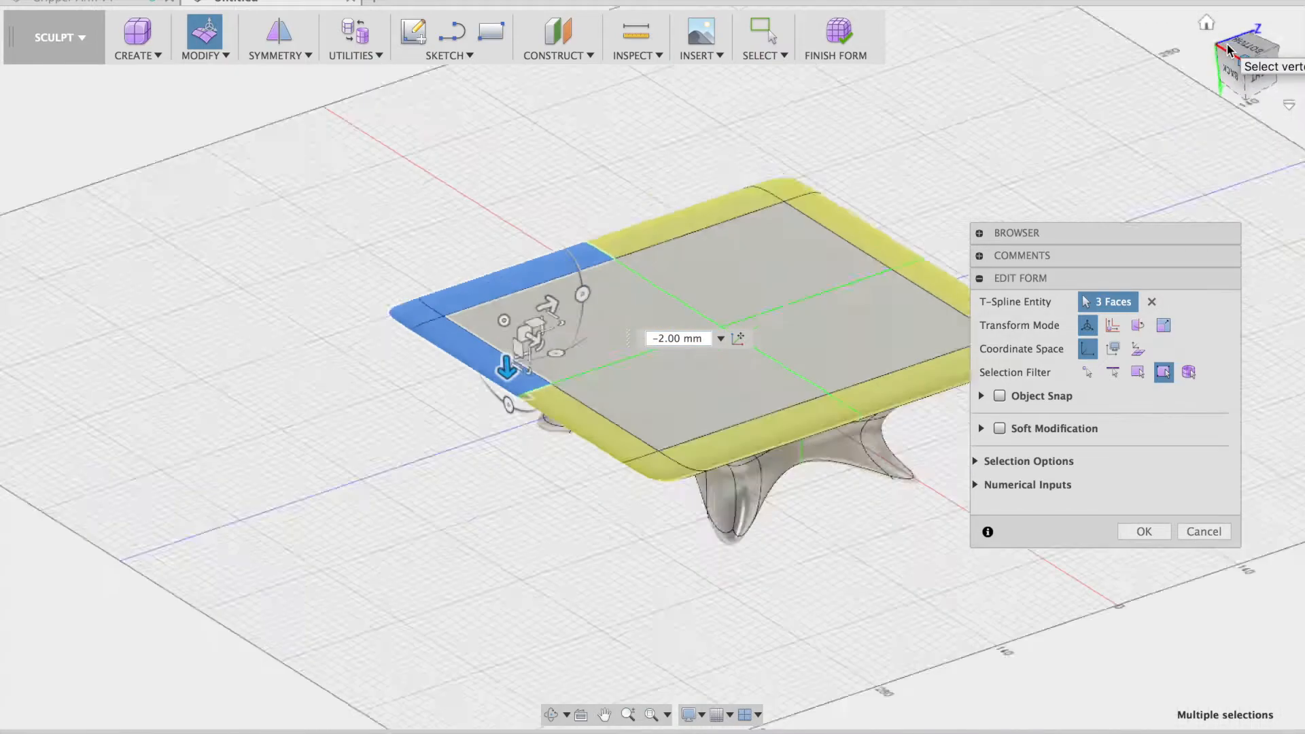
pyautogui.click(1249, 91)
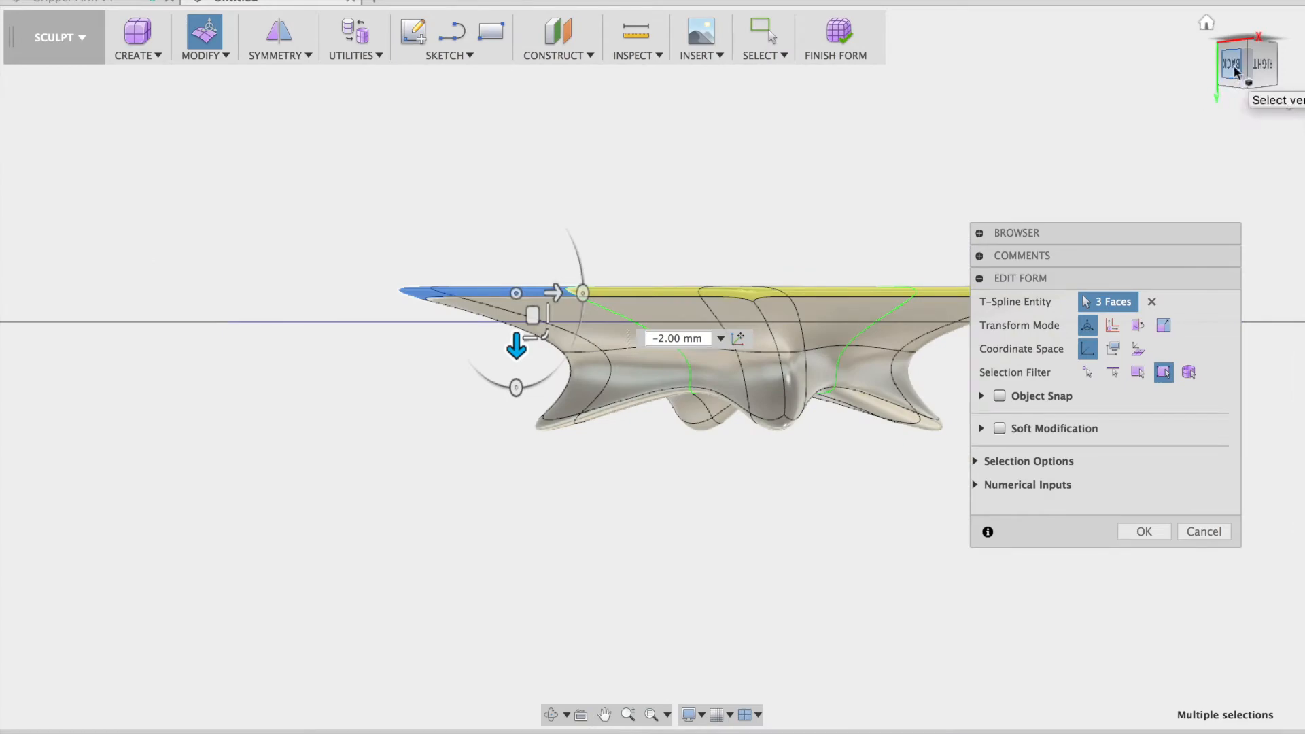
pyautogui.moveTo(1236, 72); pyautogui.dragTo(1235, 76)
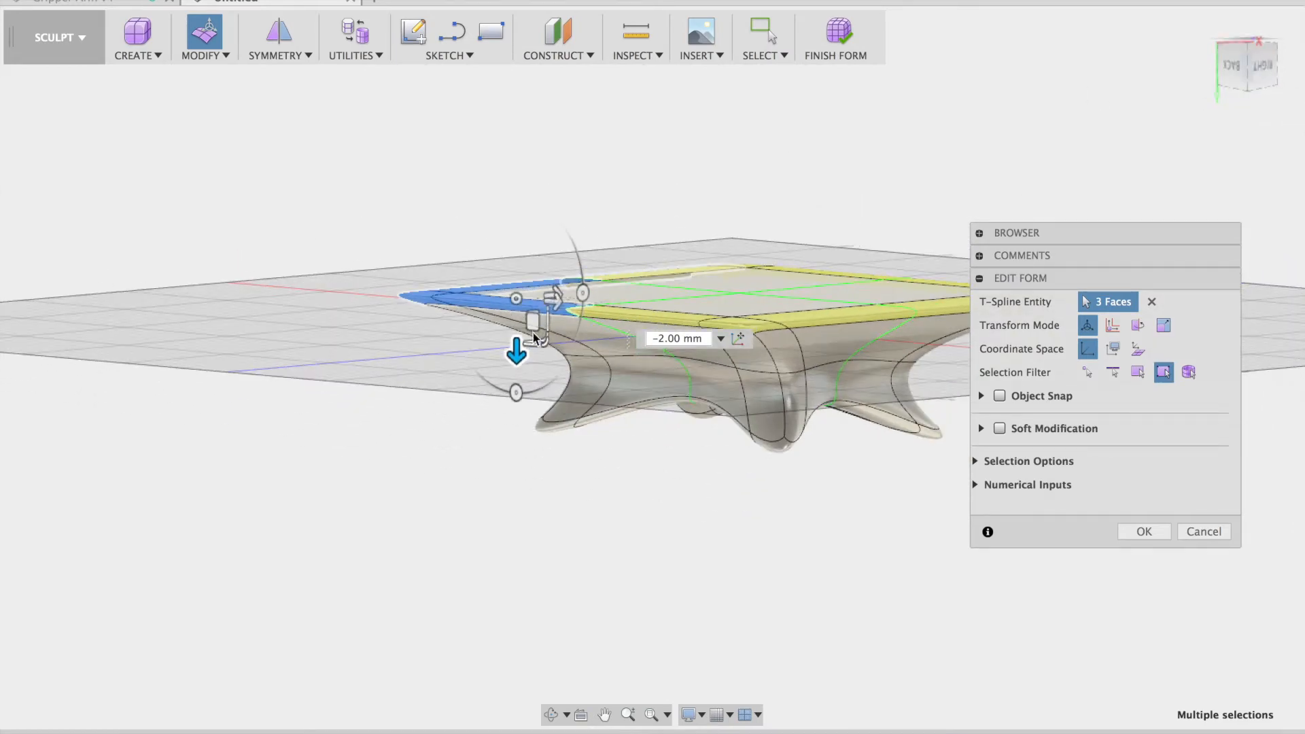
pyautogui.moveTo(517, 350)
pyautogui.mouseDown()
pyautogui.moveTo(528, 271)
pyautogui.moveTo(523, 369)
pyautogui.moveTo(517, 351)
pyautogui.mouseUp()
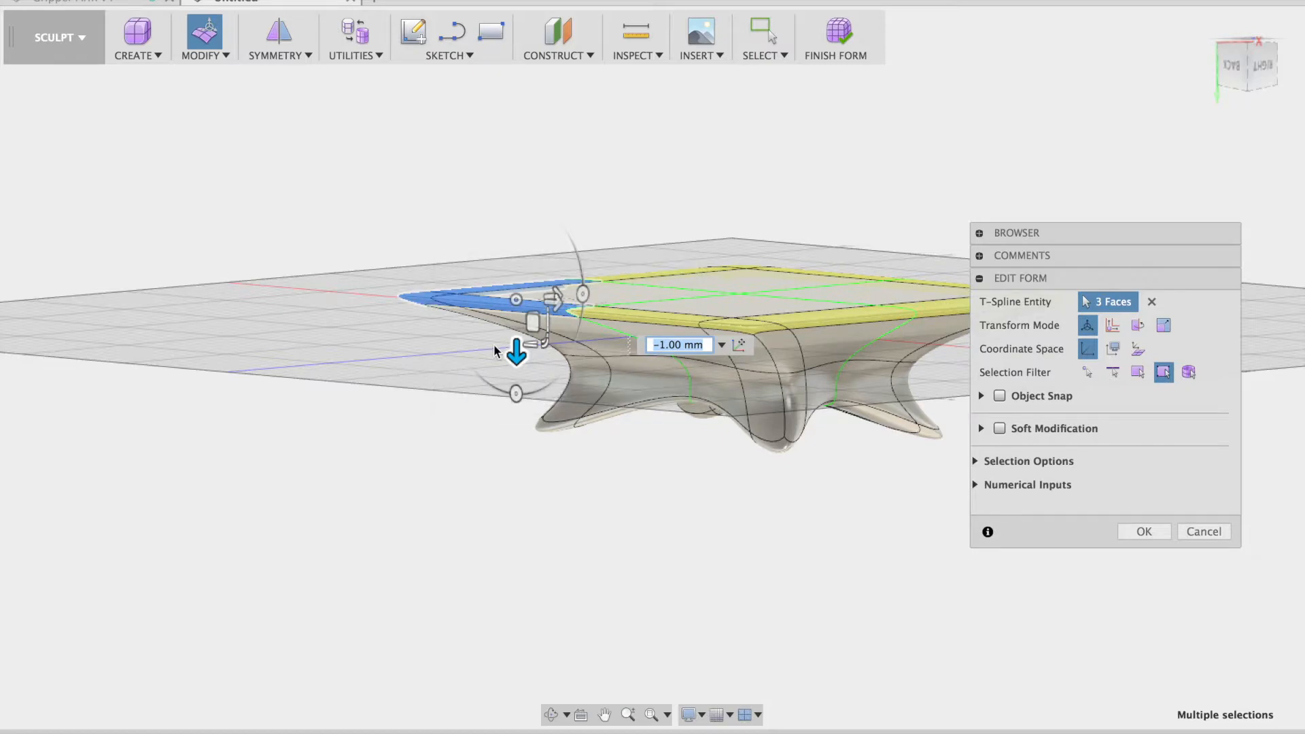
# Step: Tilt the selected border faces by -5 degrees seen from the right side and by 5 degrees seen from the back
pyautogui.click(1266, 73)
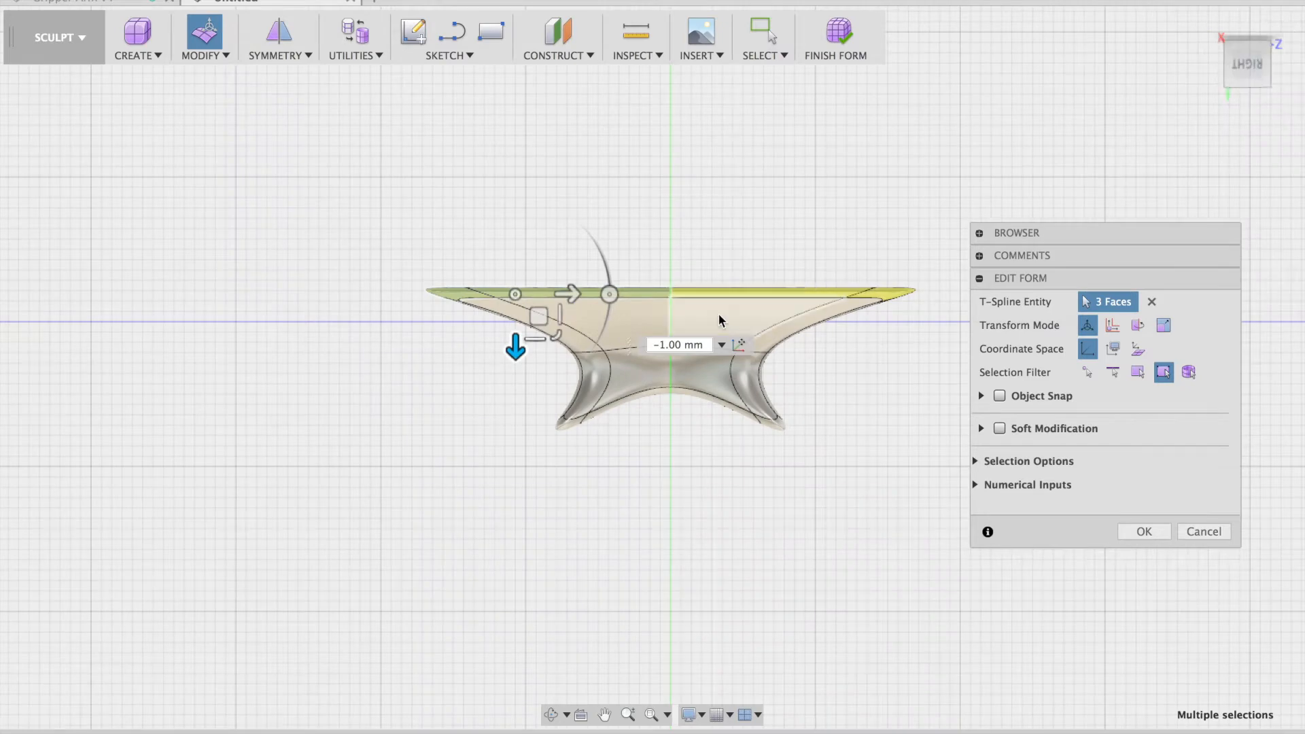
pyautogui.moveTo(610, 293); pyautogui.dragTo(614, 312)
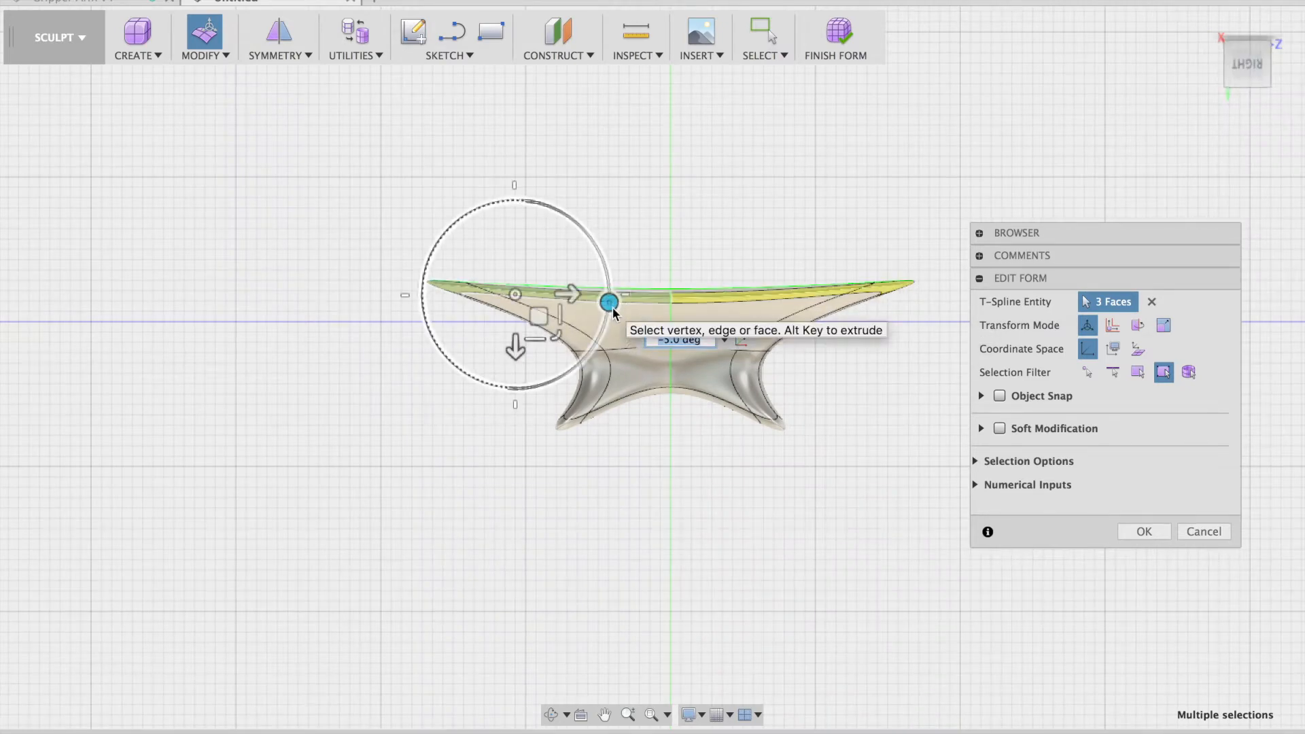
pyautogui.click(1215, 64)
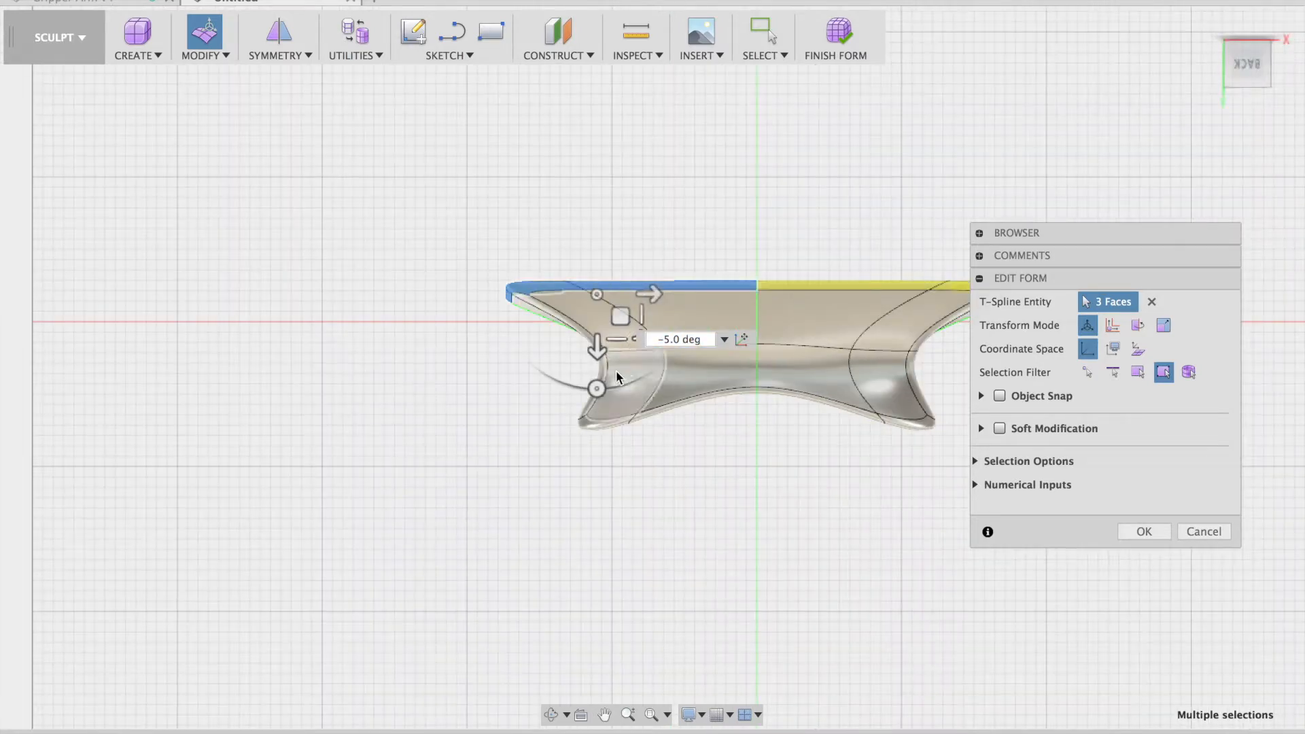
pyautogui.moveTo(596, 388); pyautogui.dragTo(589, 389)
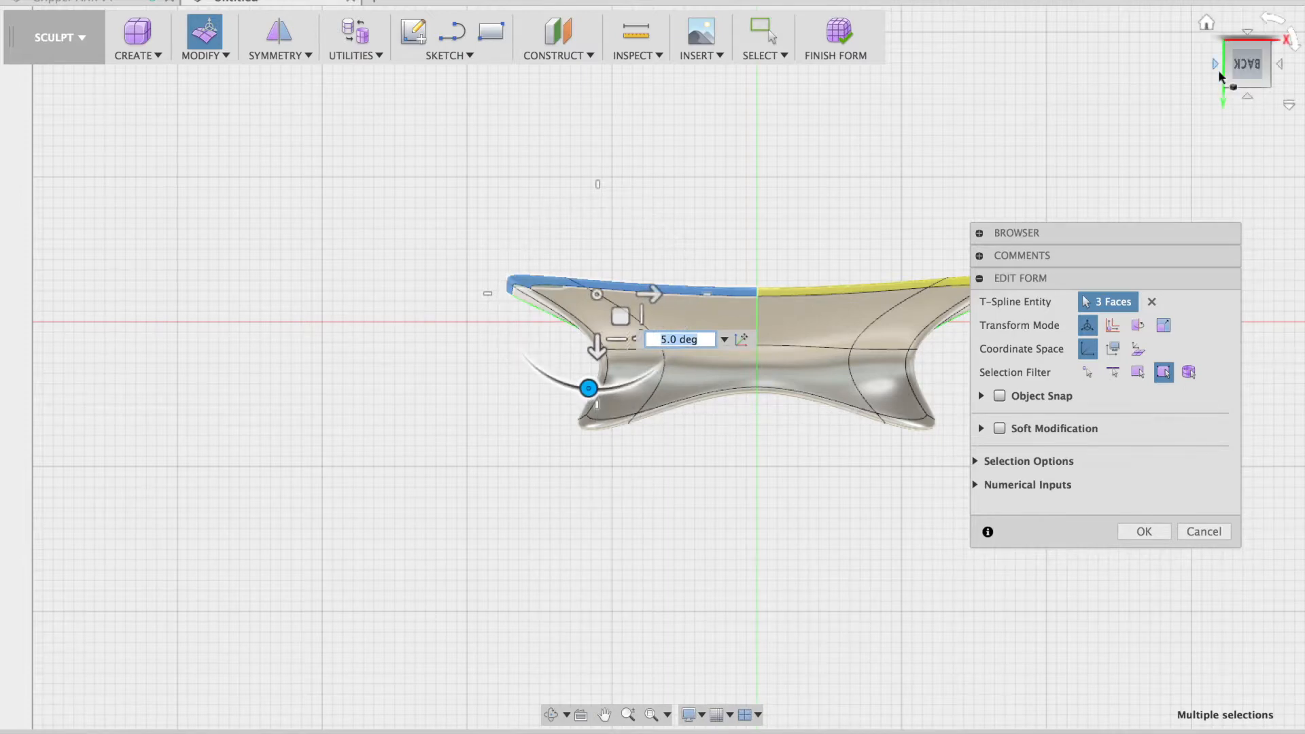
# Step: Move the three selected border faces by a Y distance of -25 mm, and readjust the distance to -7 mm
pyautogui.click(1216, 65)
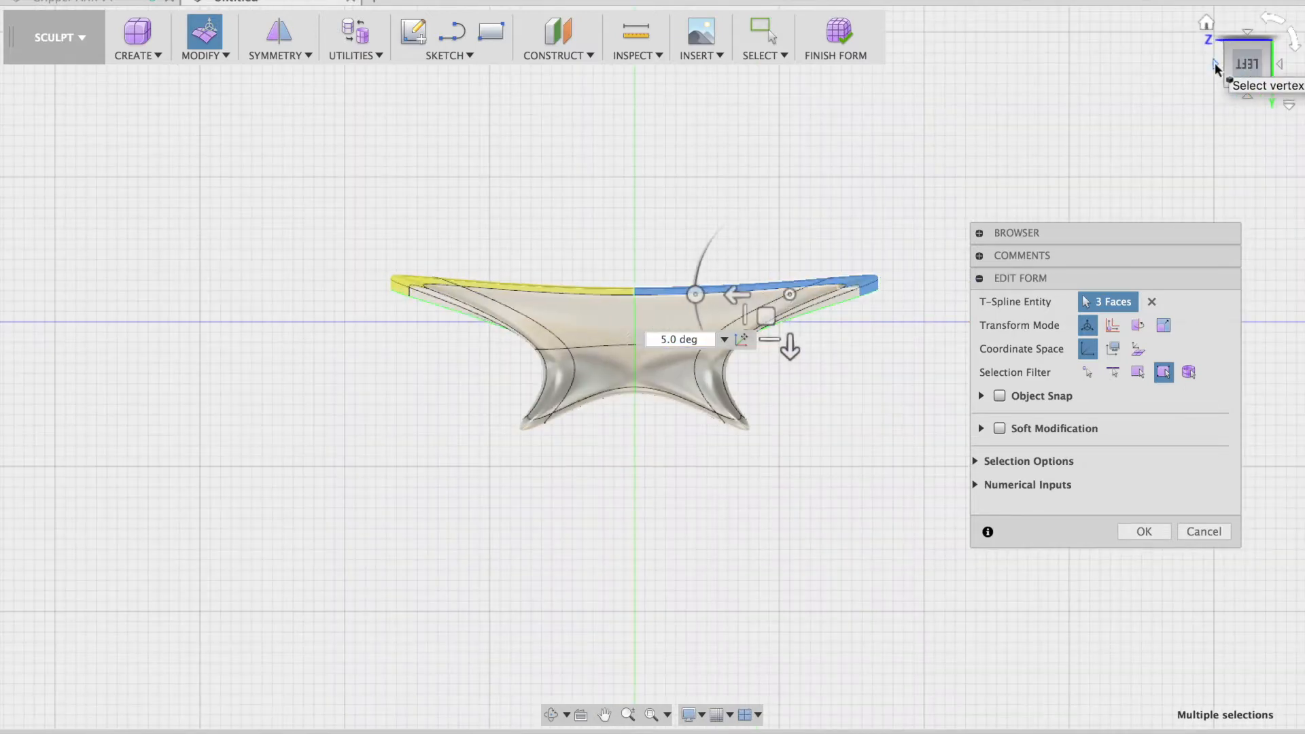
pyautogui.click(1228, 53)
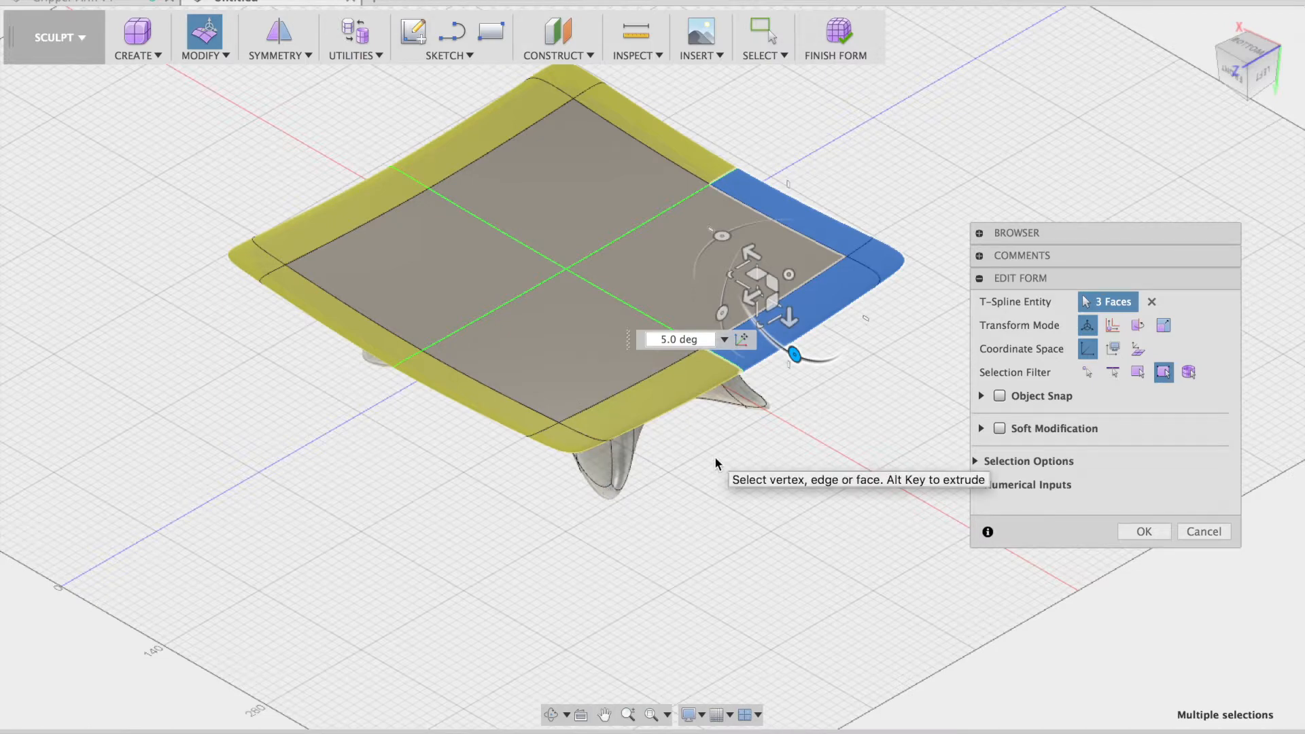
pyautogui.click(1265, 79)
pyautogui.moveTo(791, 351); pyautogui.dragTo(790, 321)
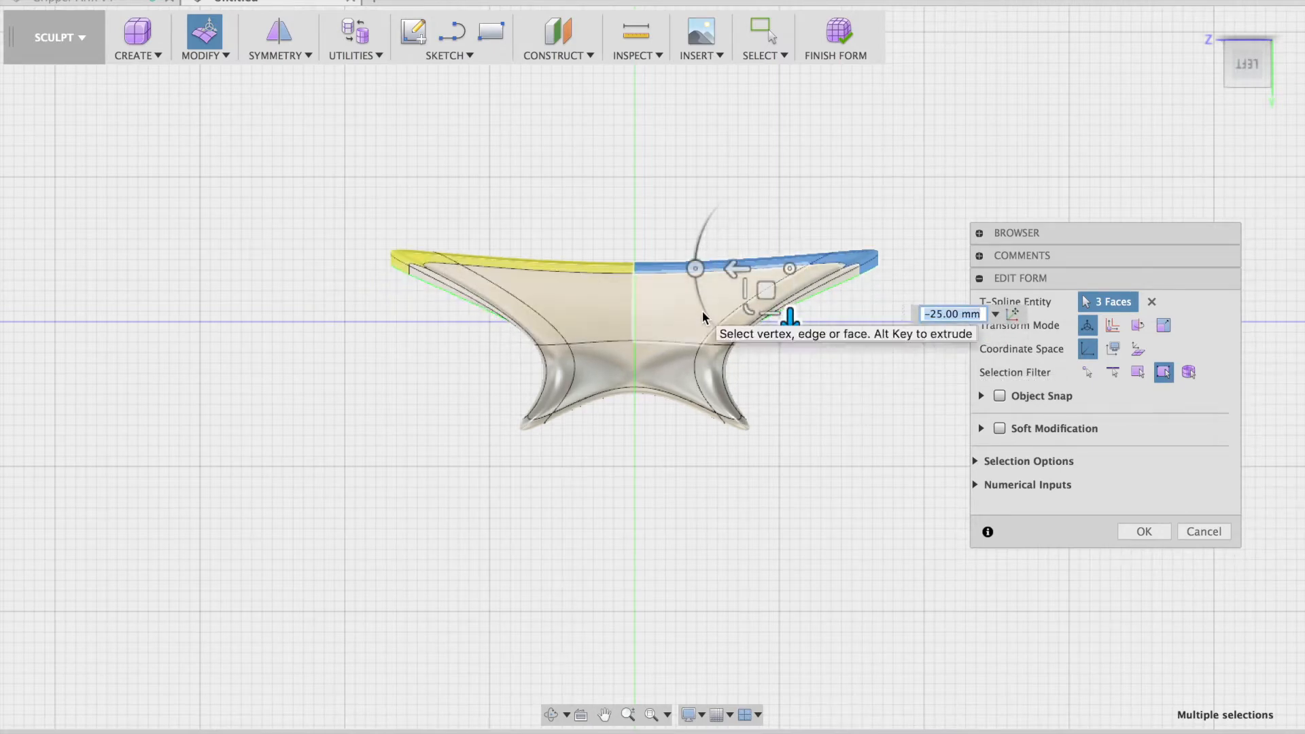
pyautogui.moveTo(789, 322)
pyautogui.mouseDown()
pyautogui.moveTo(790, 392)
pyautogui.moveTo(790, 343)
pyautogui.mouseUp()
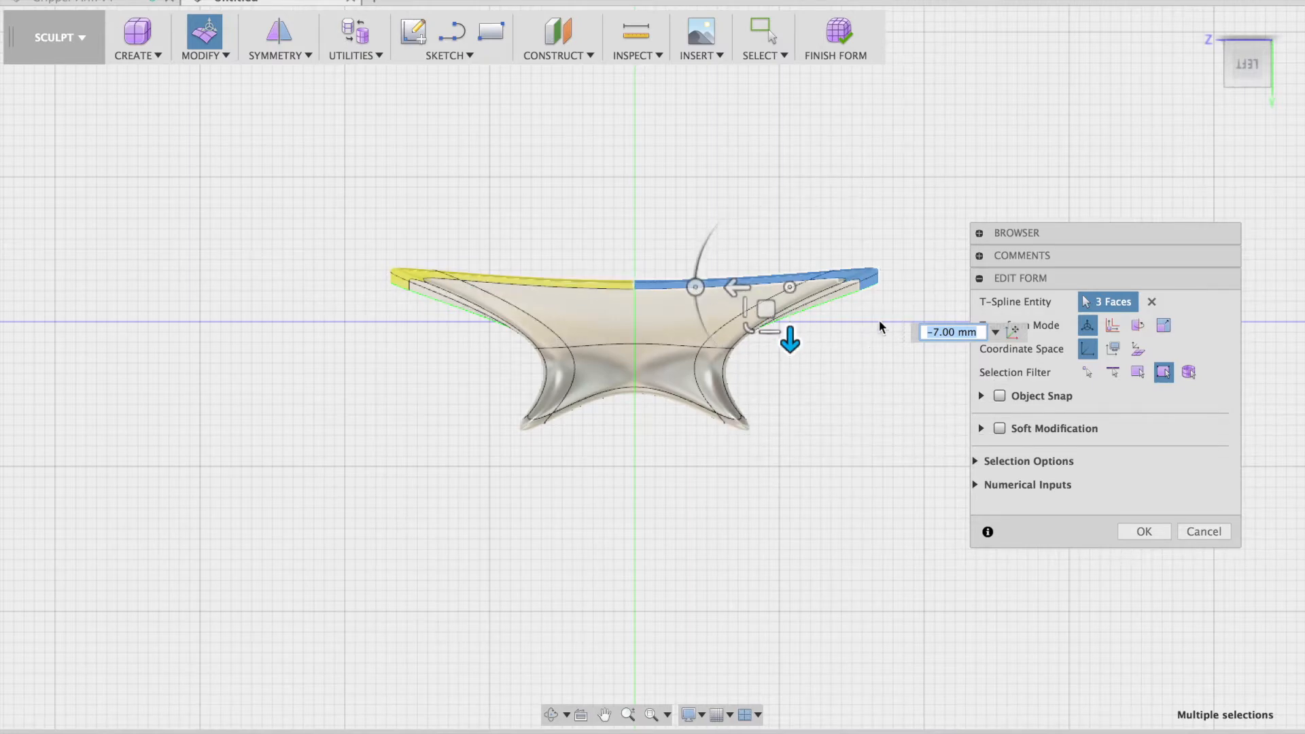
# Step: Accept the Edit Form changes to the border faces and finish the form
pyautogui.click(1230, 53)
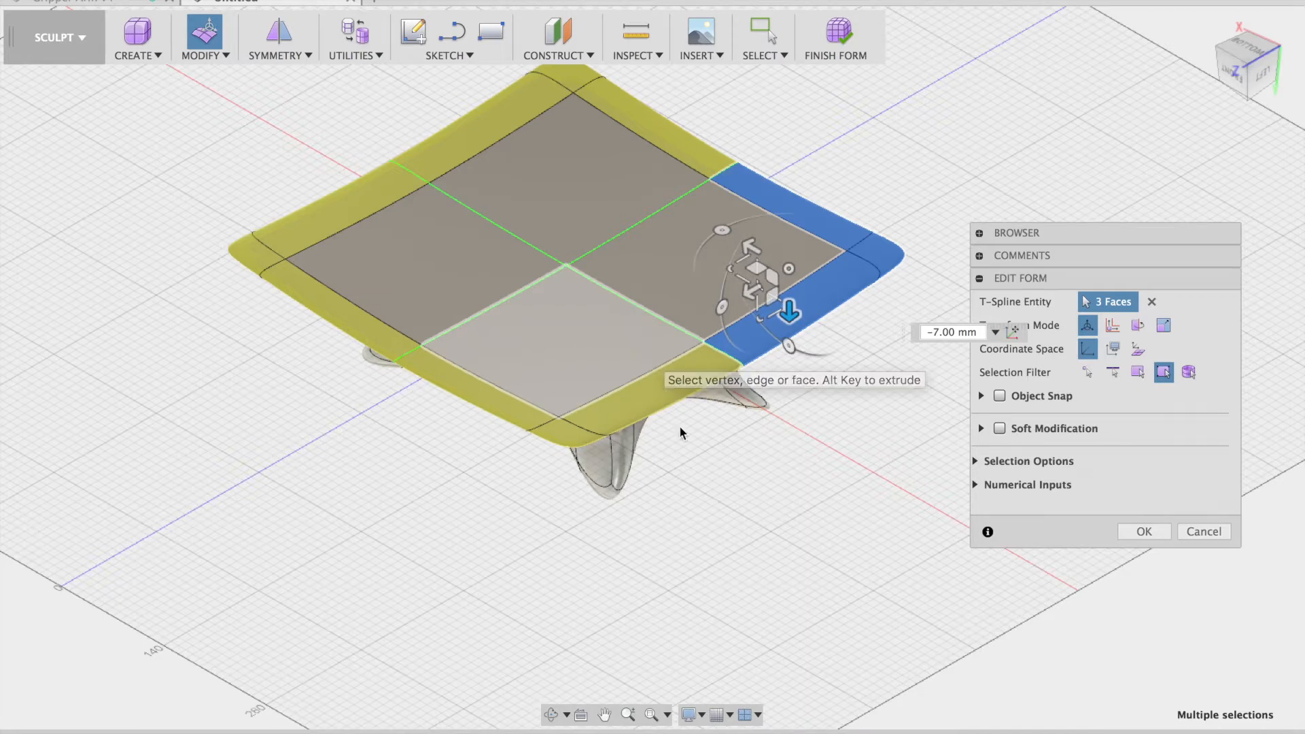
pyautogui.click(1130, 533)
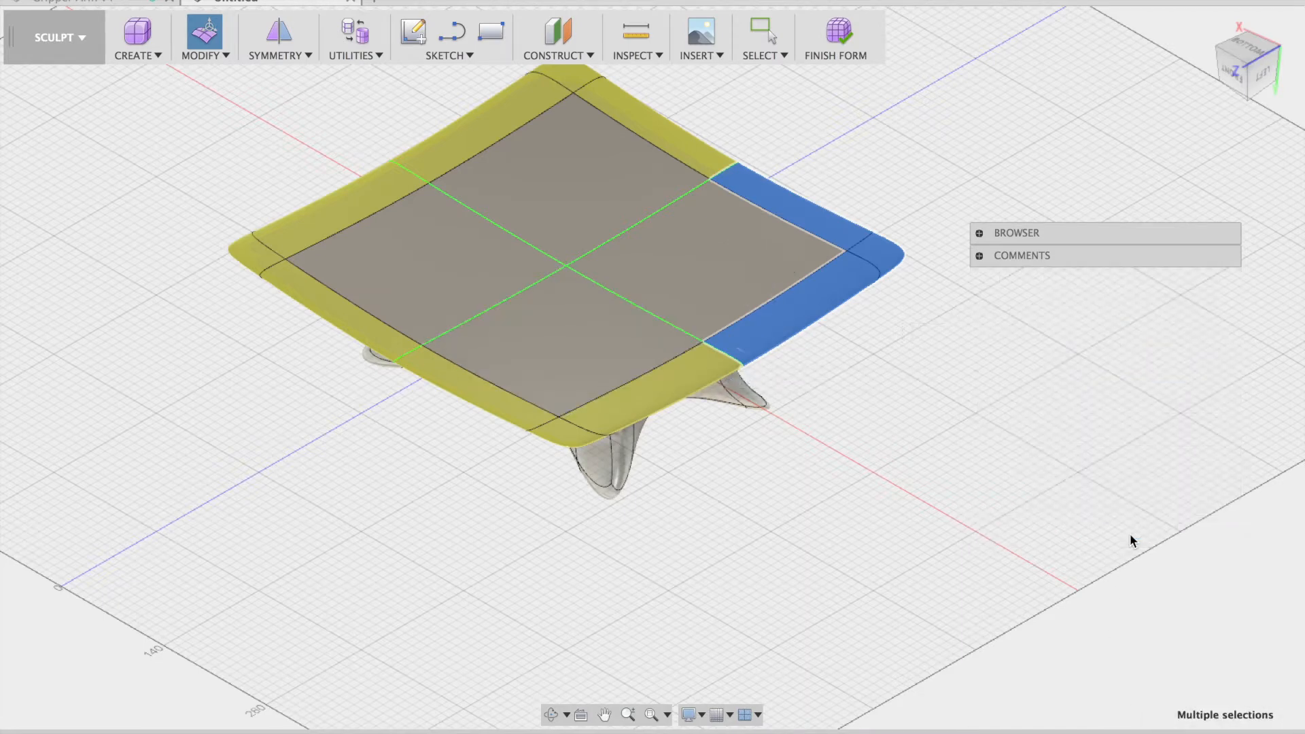
pyautogui.click(838, 35)
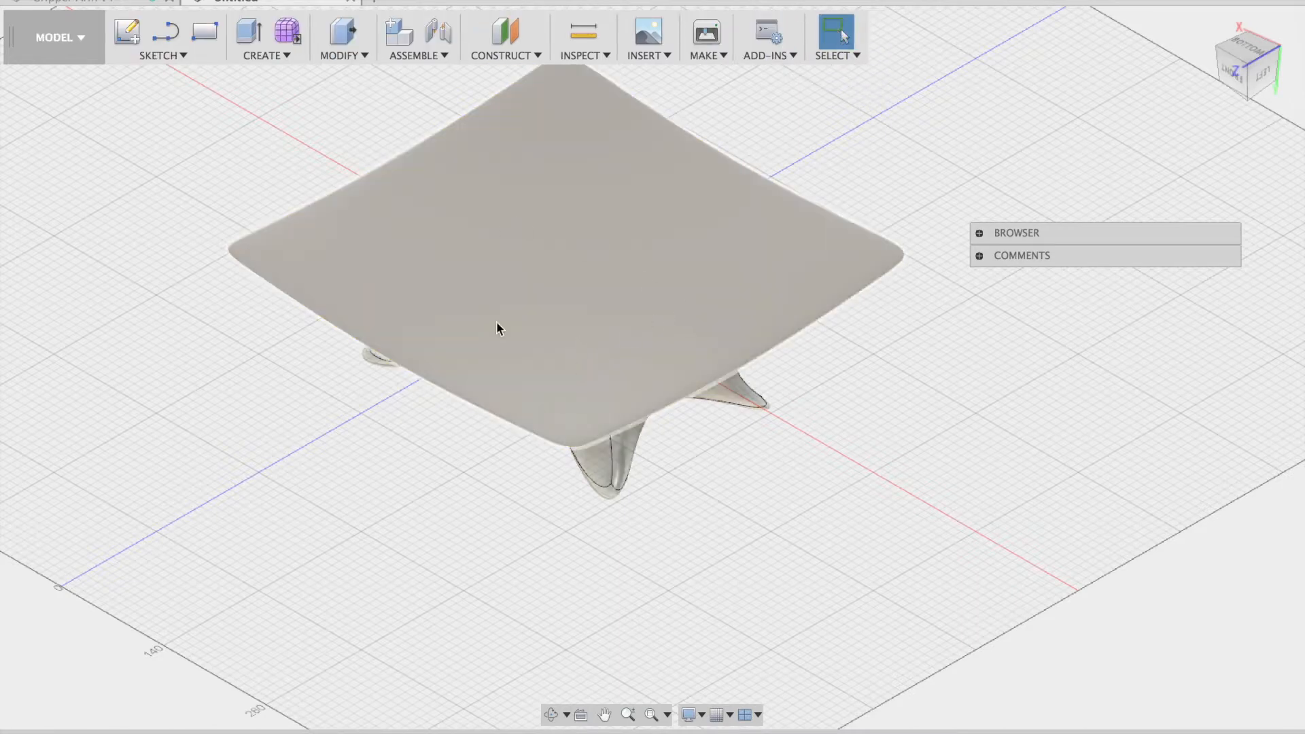
# Step: Examine the finished body from the front, the top, the corners and the underside
pyautogui.click(1233, 77)
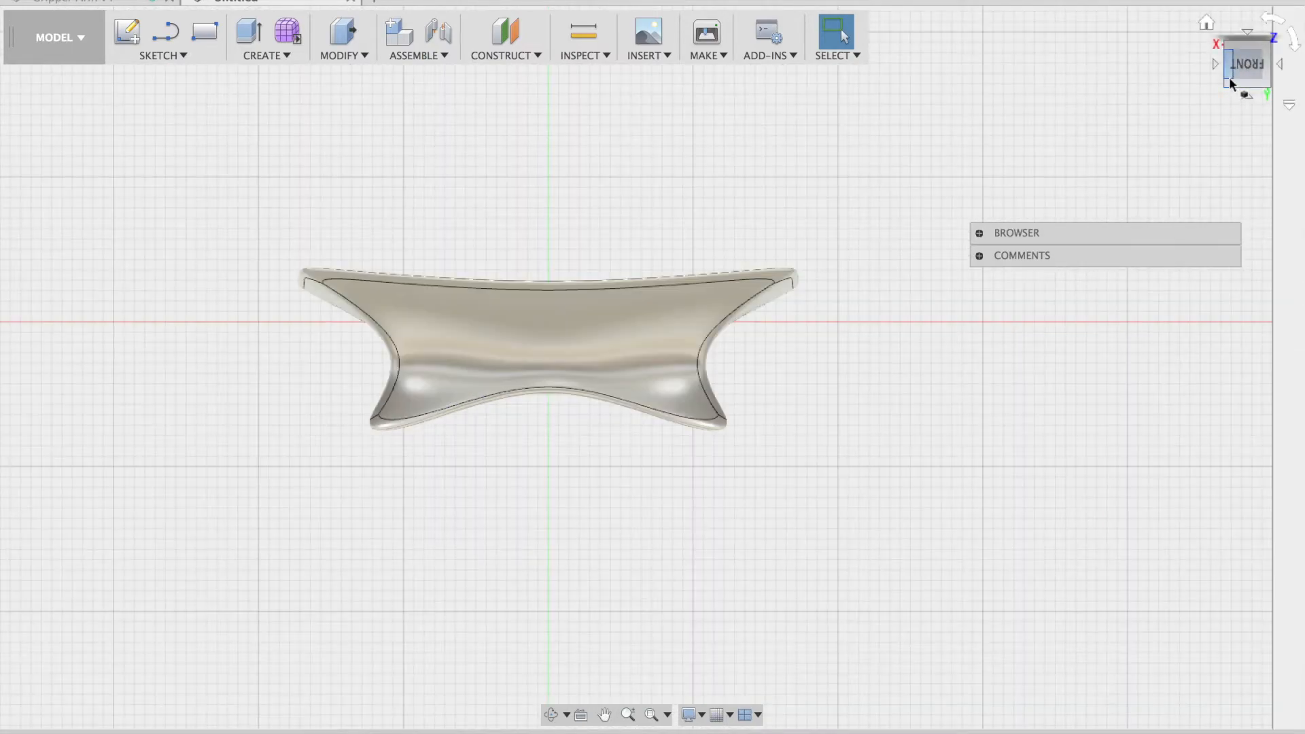
pyautogui.click(1229, 81)
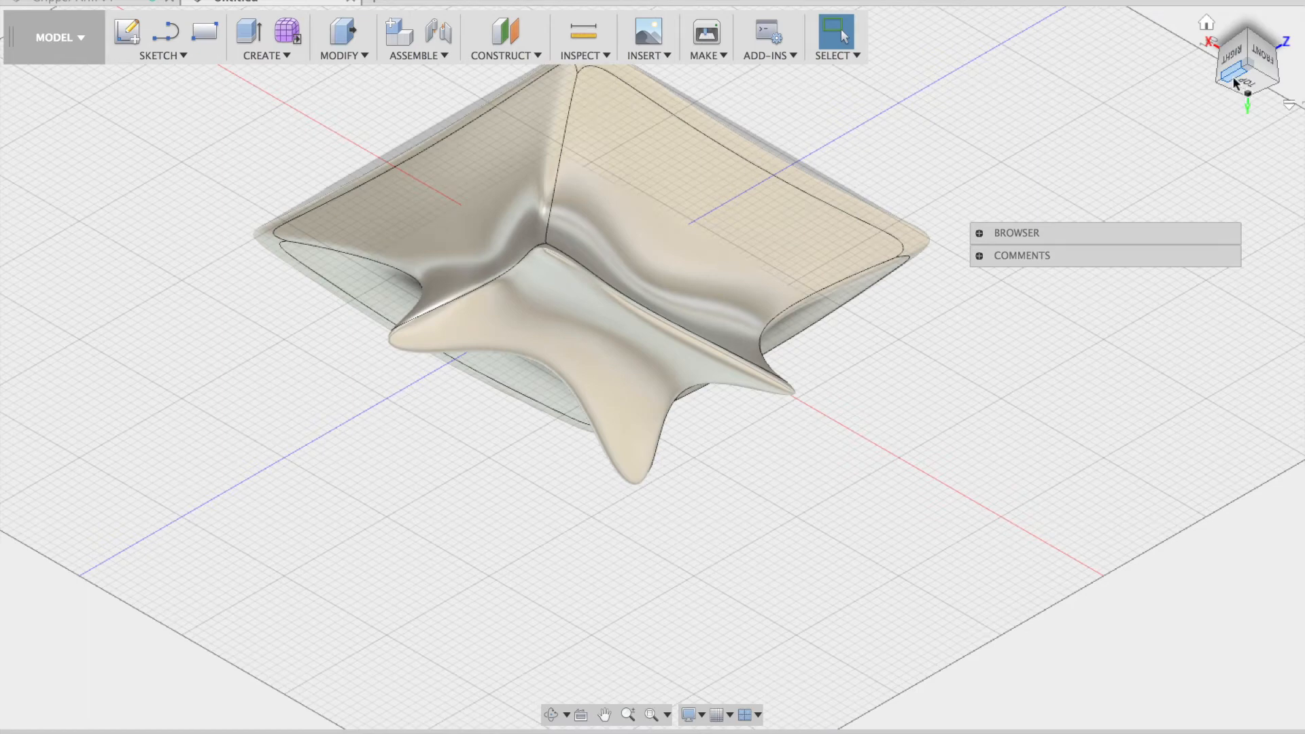
pyautogui.click(1250, 83)
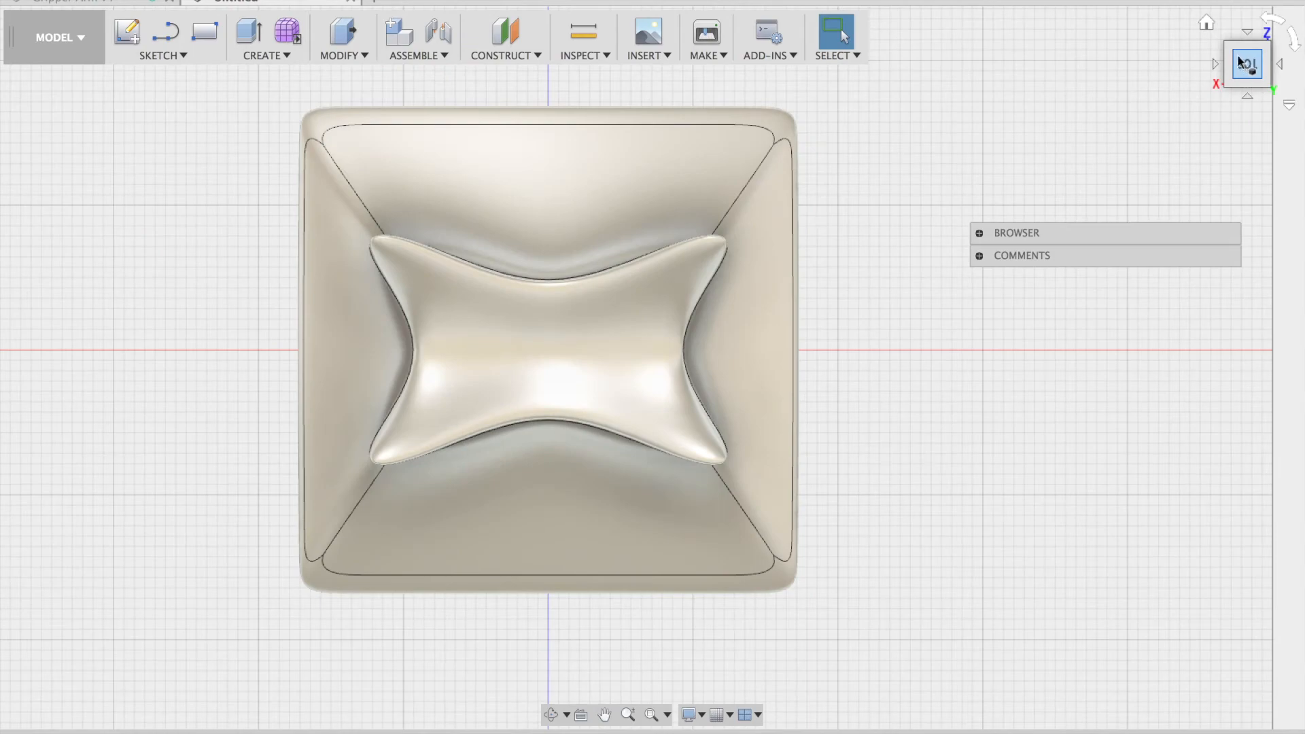
pyautogui.click(1231, 47)
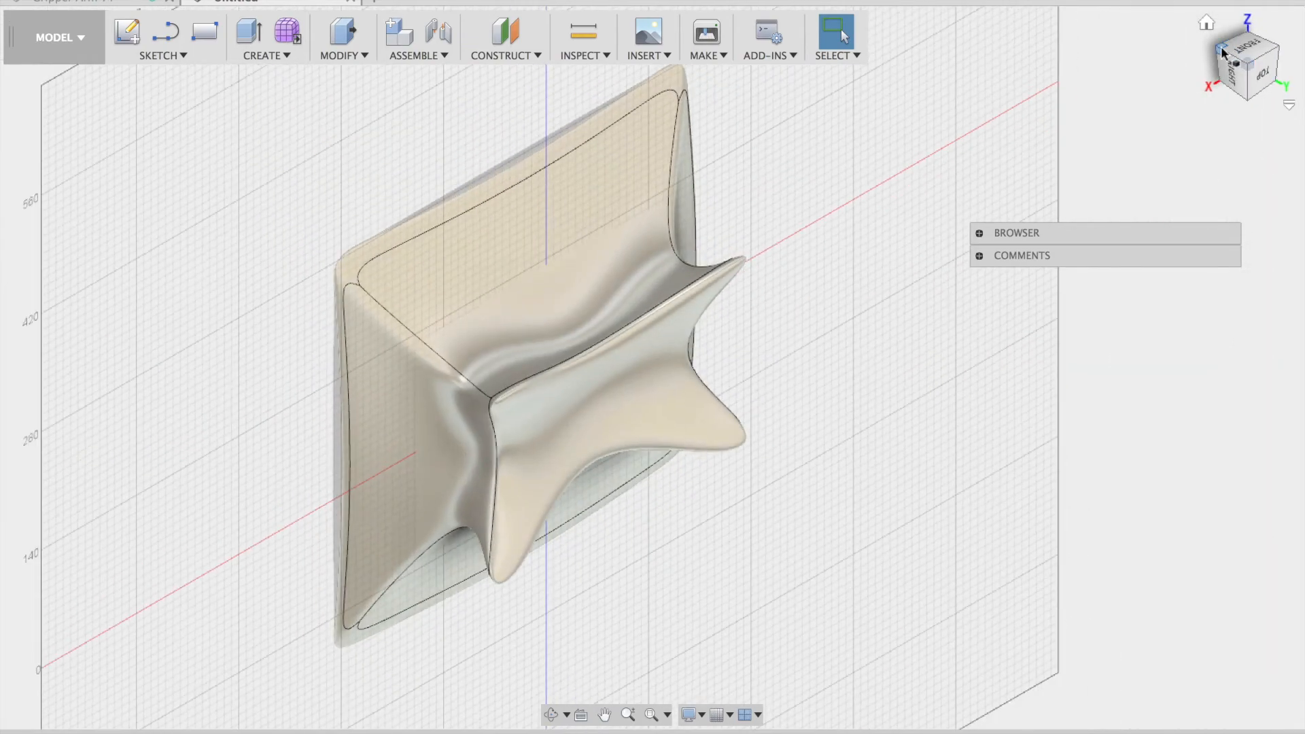
pyautogui.click(1221, 53)
pyautogui.click(1231, 72)
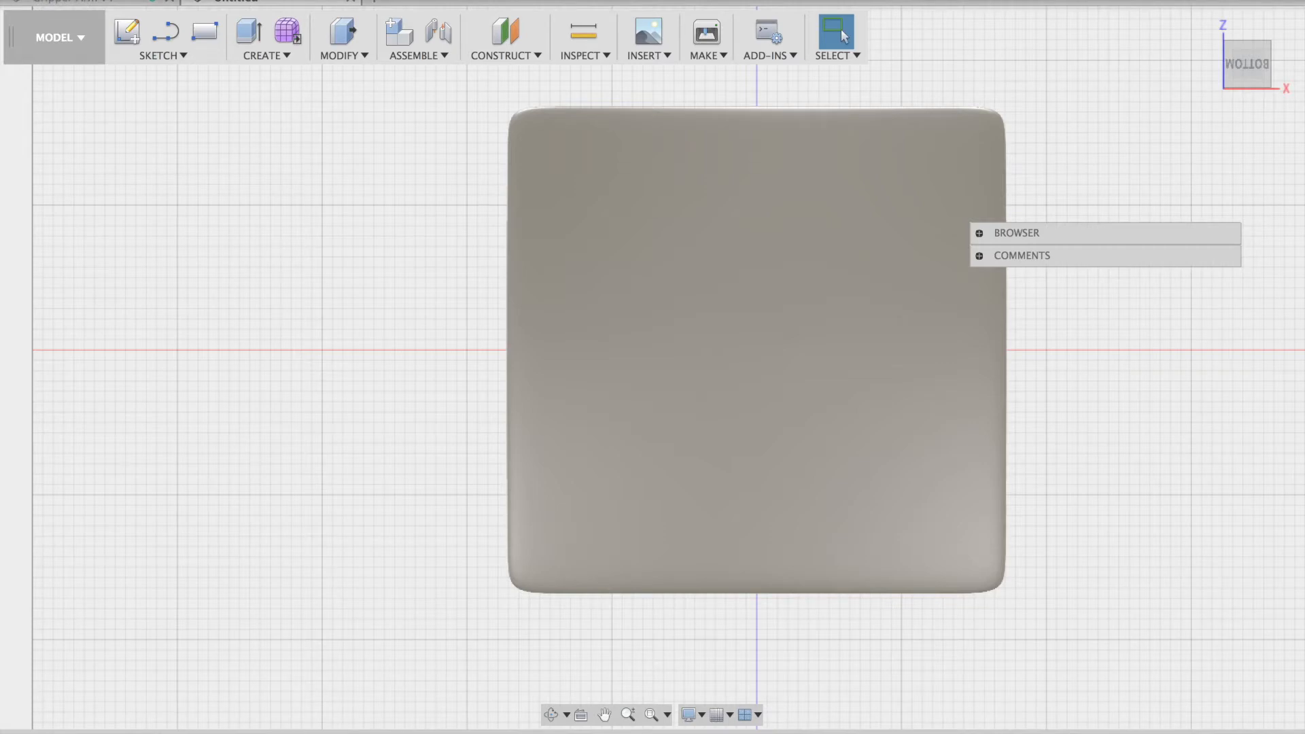
# Step: Start 3D Print, select the table body for the mesh and accept the STL output at High refinement
pyautogui.click(62, 2)
pyautogui.click(173, 99)
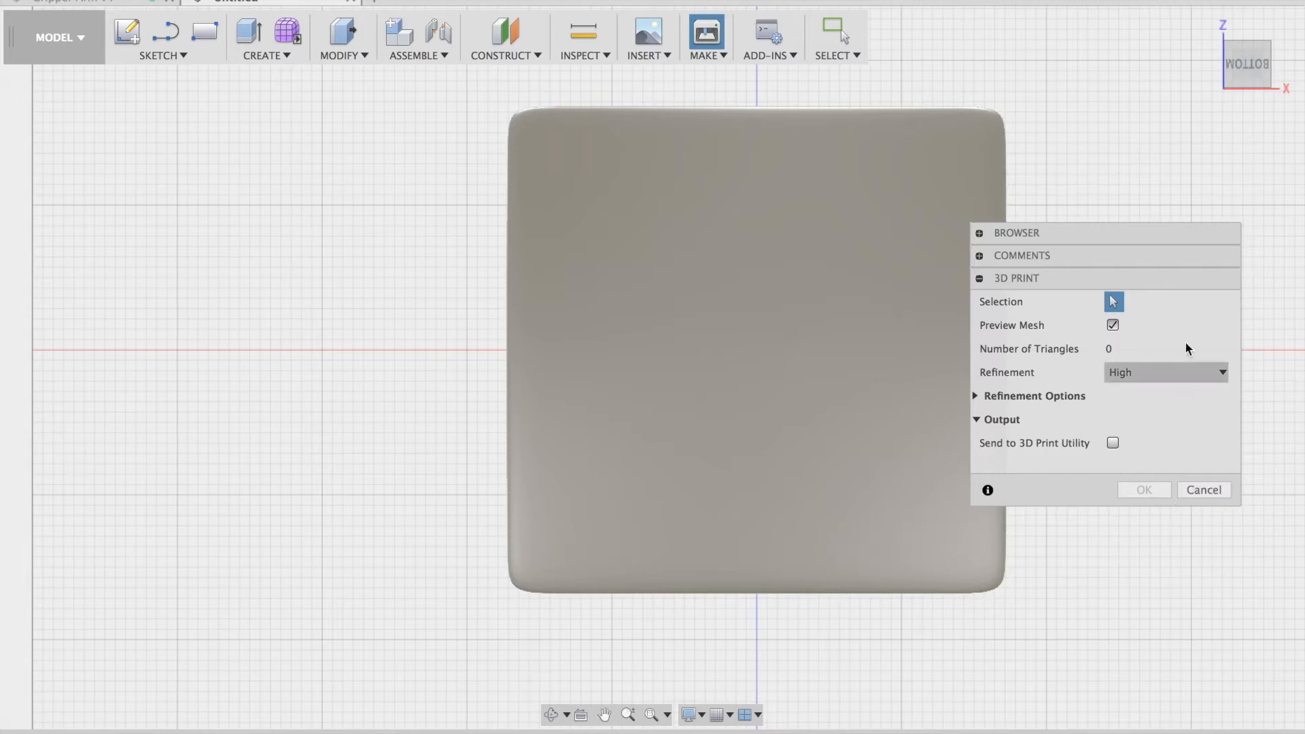
pyautogui.click(883, 476)
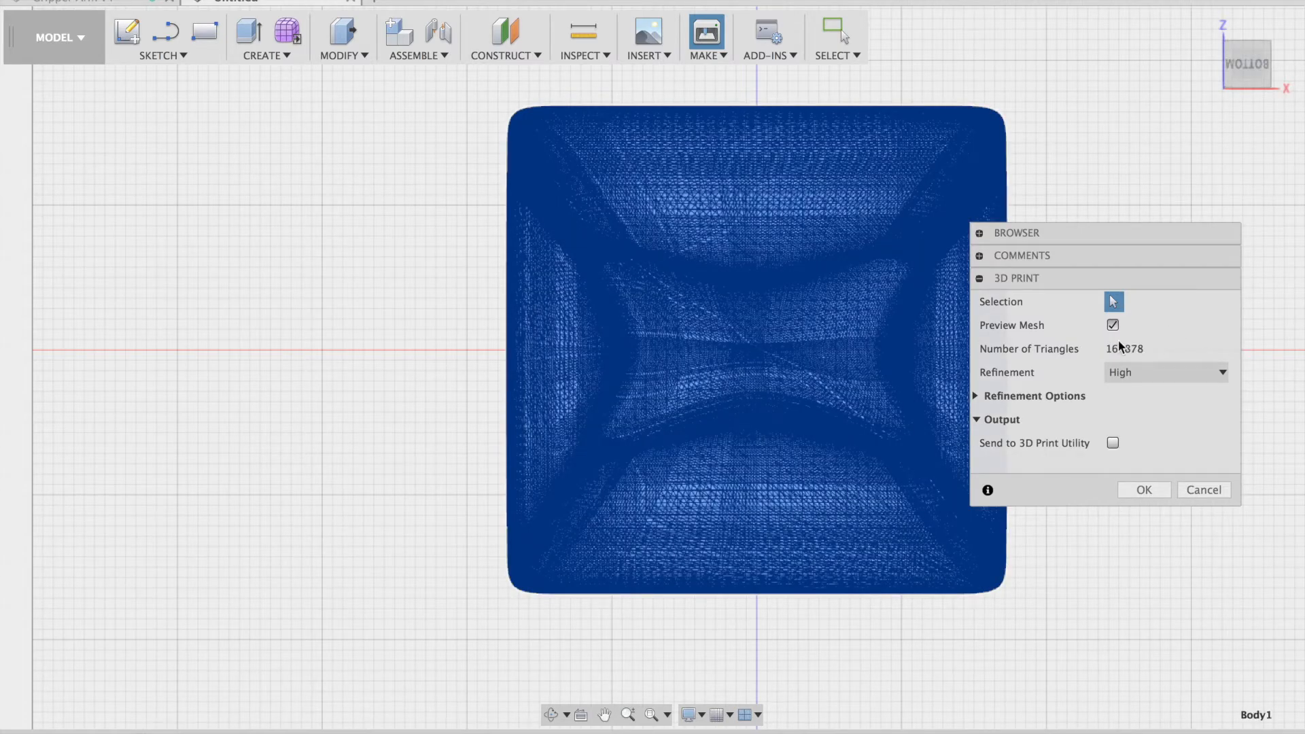
pyautogui.click(1137, 491)
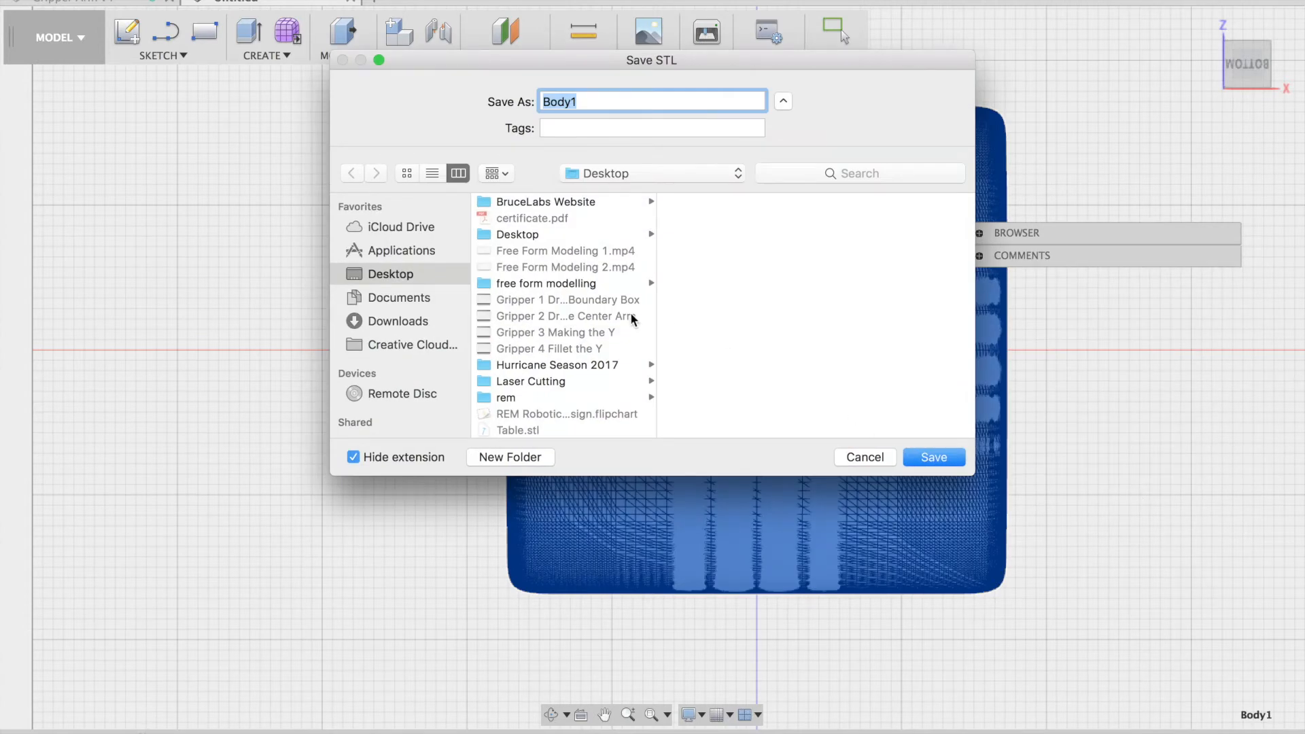
# Step: Save the STL file on the Desktop as Table With Curve
pyautogui.click(506, 430)
pyautogui.click(574, 96)
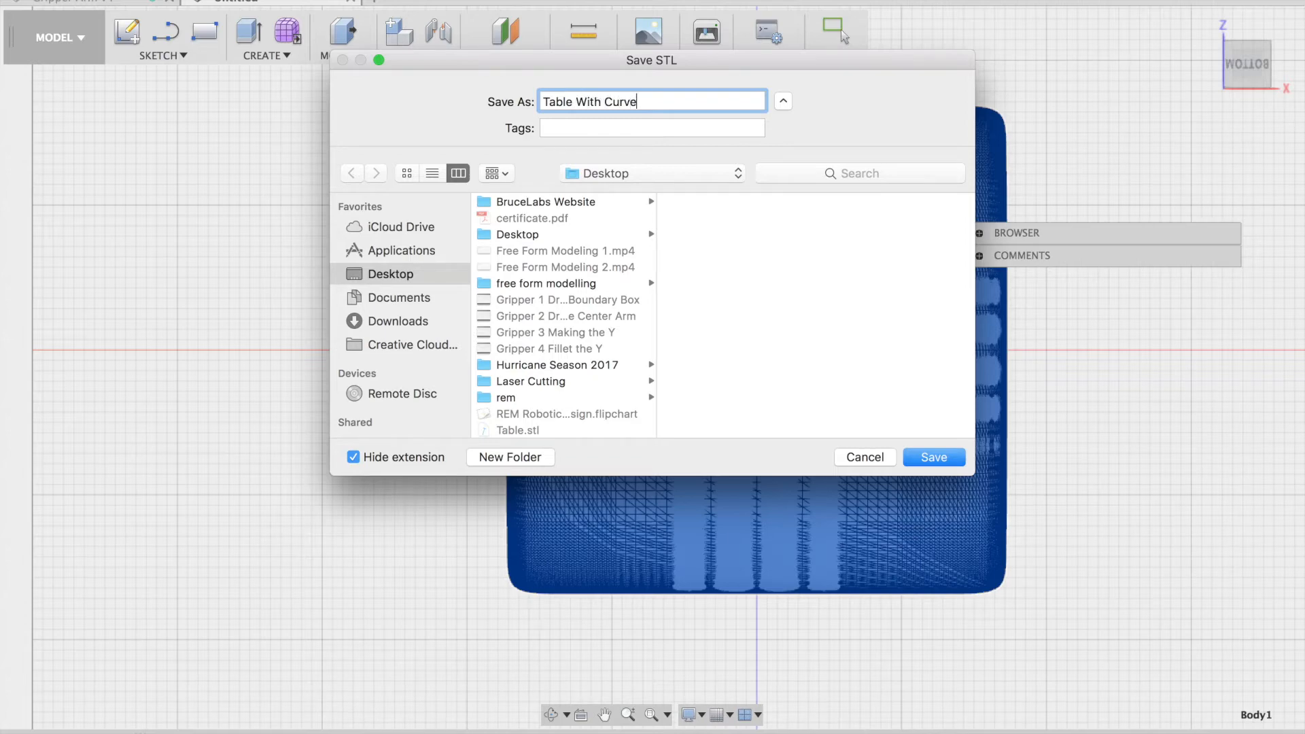
pyautogui.click(932, 458)
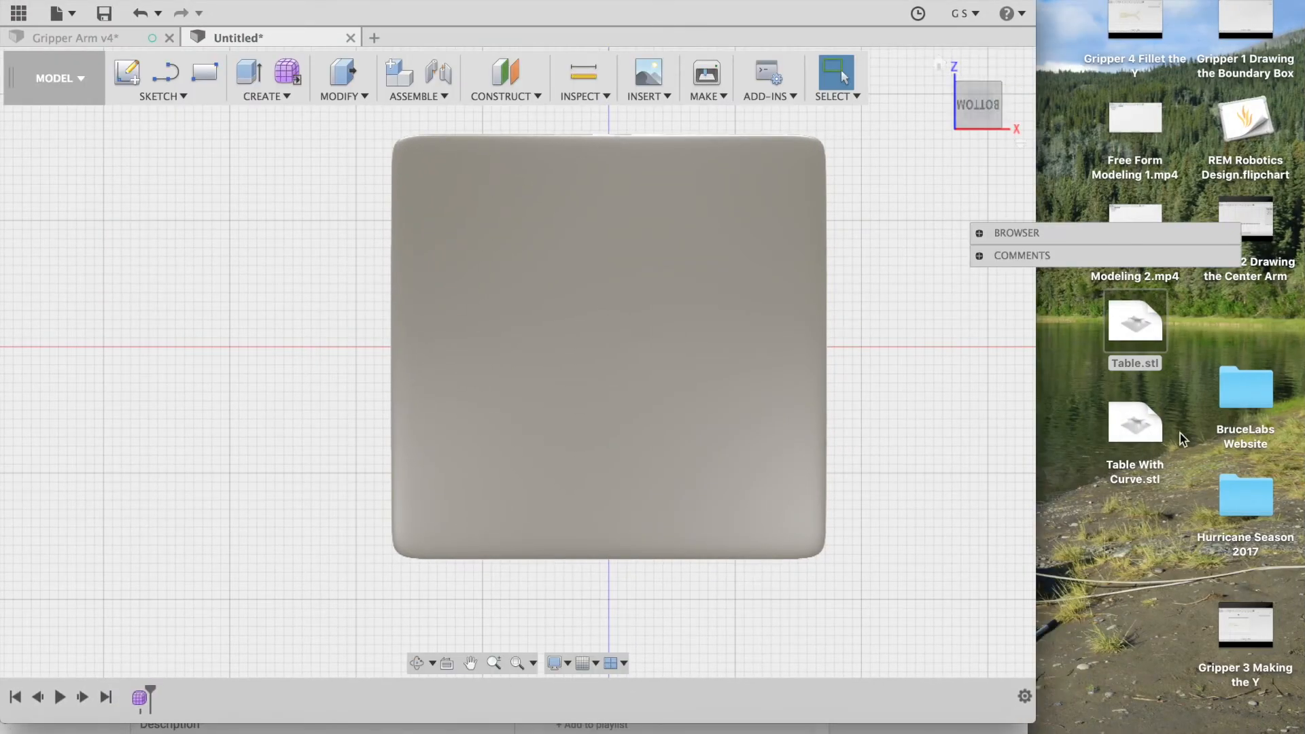
# Step: Switch to the desktop, open Table With Curve.stl in Preview and move its window so the whole model is in reach
pyautogui.click(1135, 436)
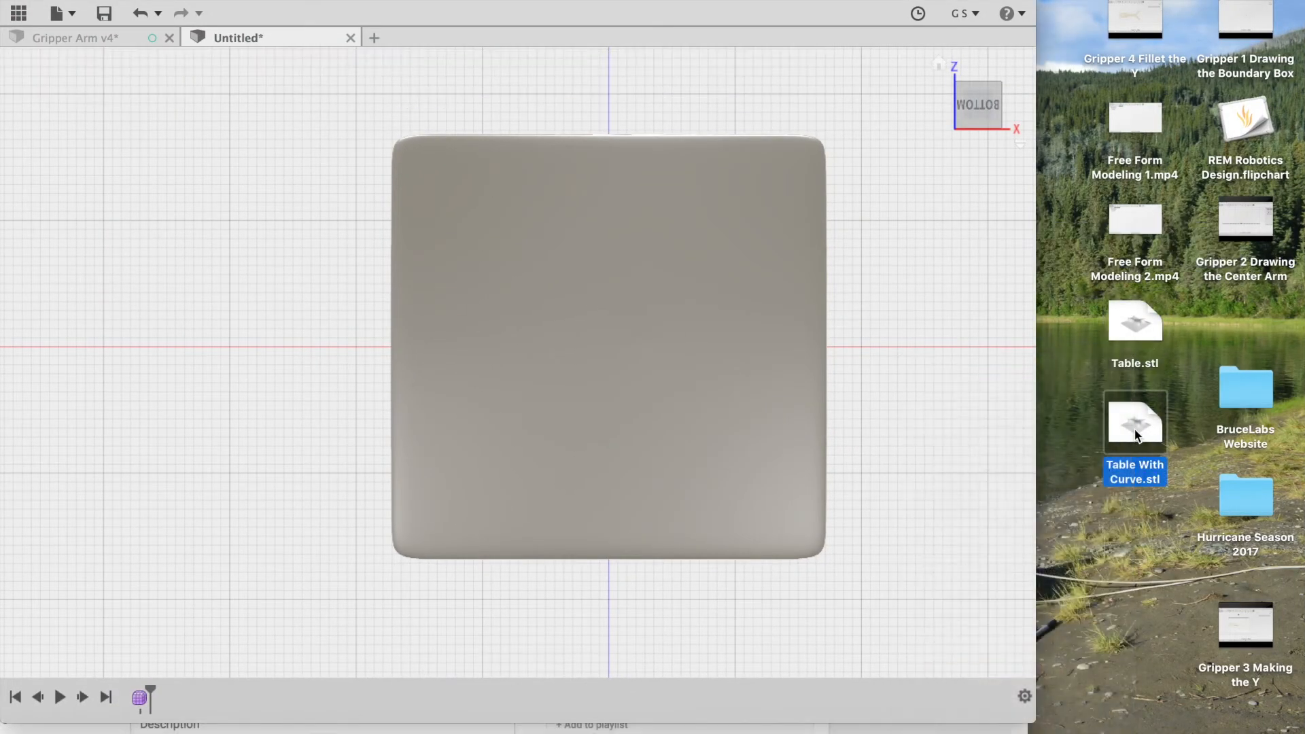
pyautogui.rightClick(1130, 425)
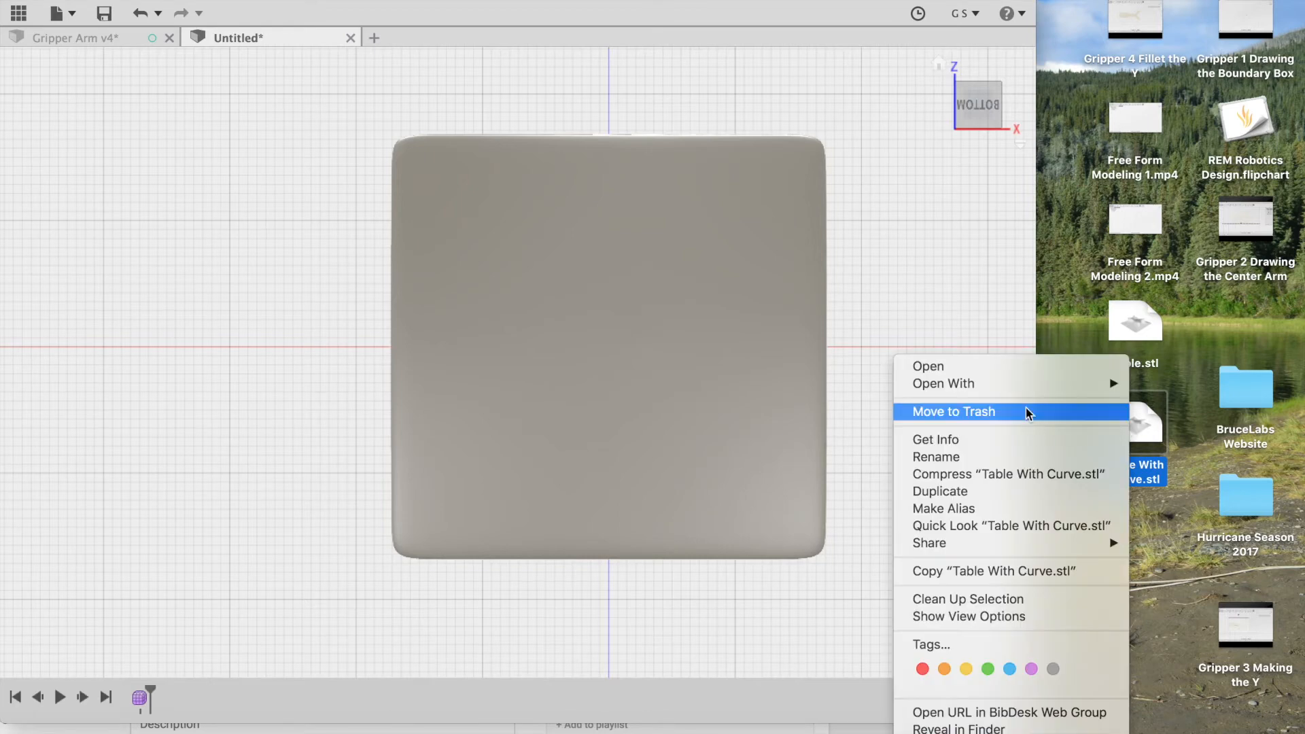
pyautogui.moveTo(1019, 393)
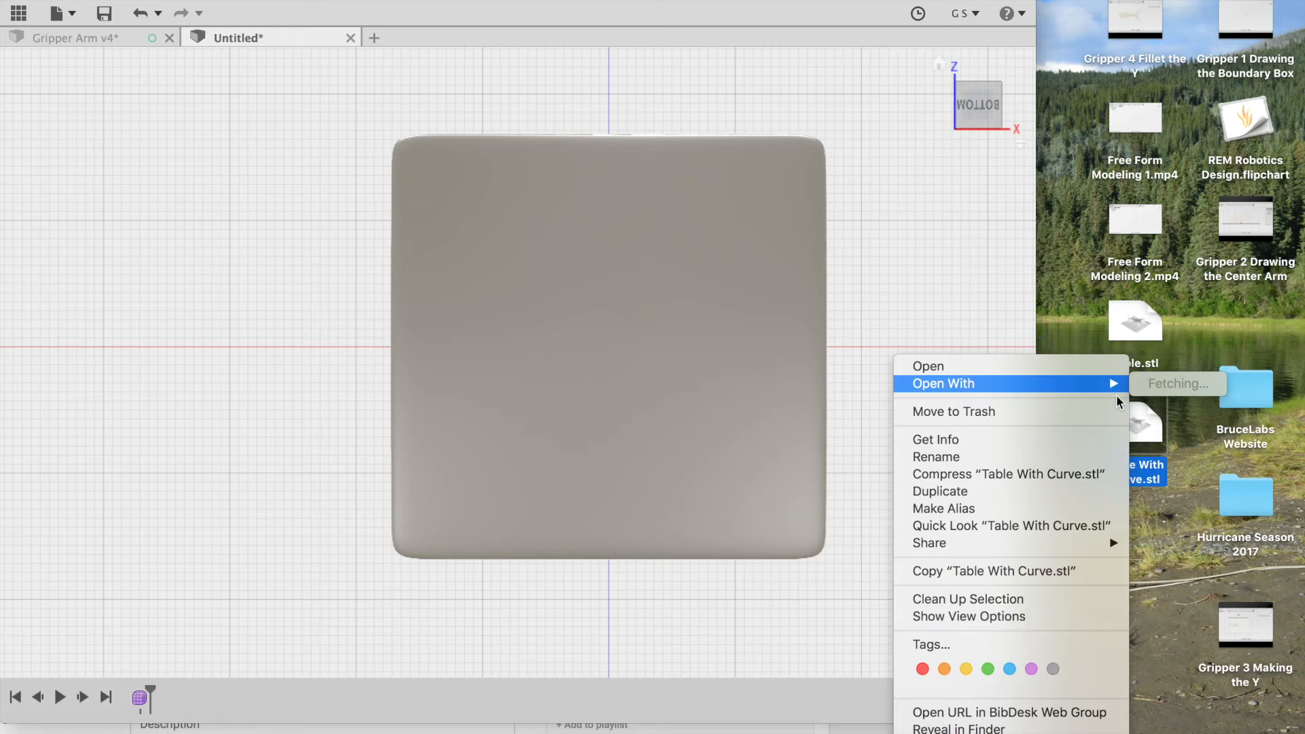
pyautogui.rightClick(1145, 432)
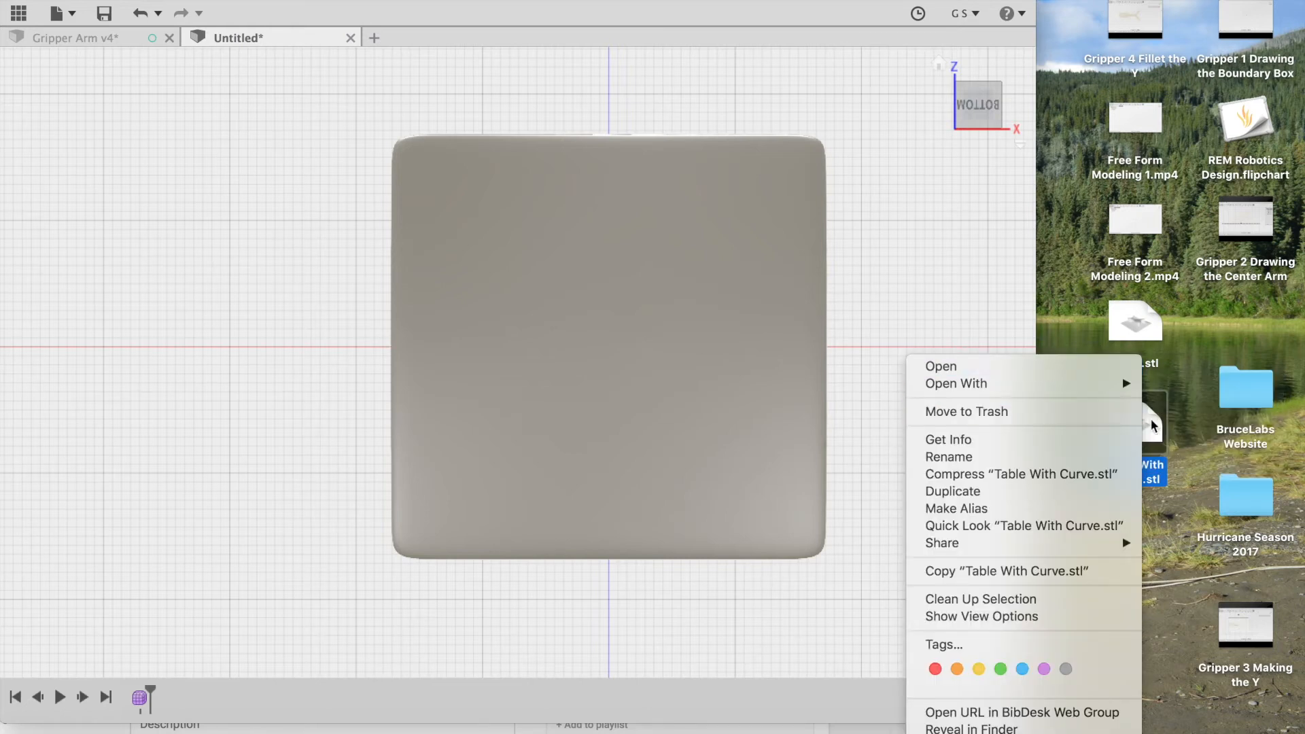
pyautogui.moveTo(1115, 385)
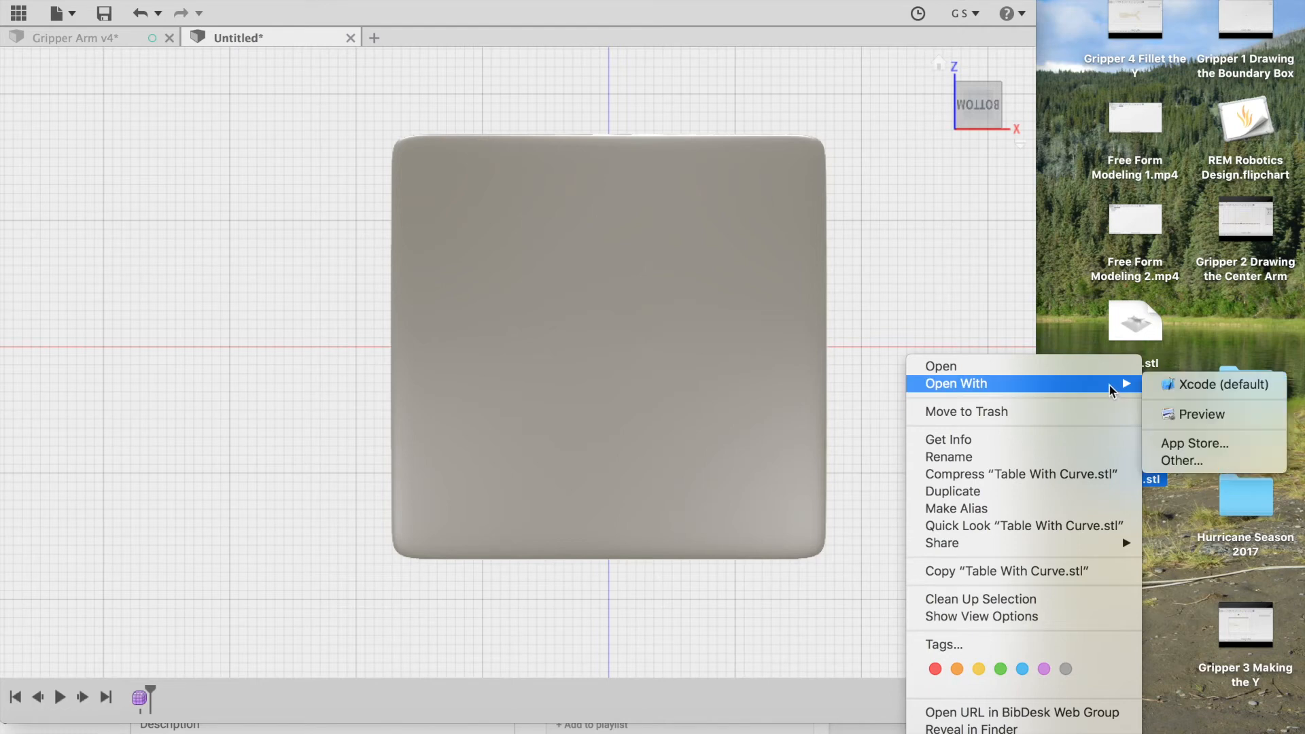
pyautogui.click(1164, 414)
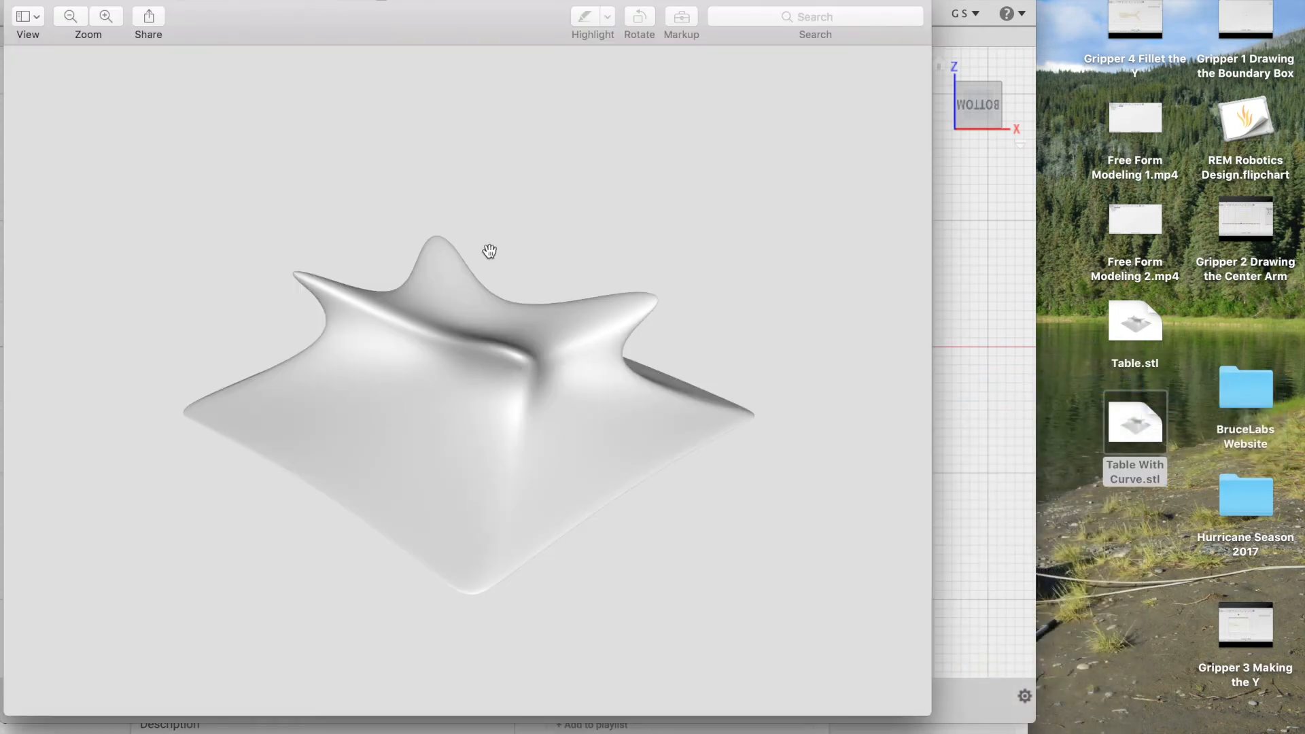
pyautogui.moveTo(614, 6); pyautogui.dragTo(873, 12)
# Step: Examine the curved tabletop, its edges and the legs of the exported table from several angles
pyautogui.moveTo(682, 442); pyautogui.dragTo(590, 360)
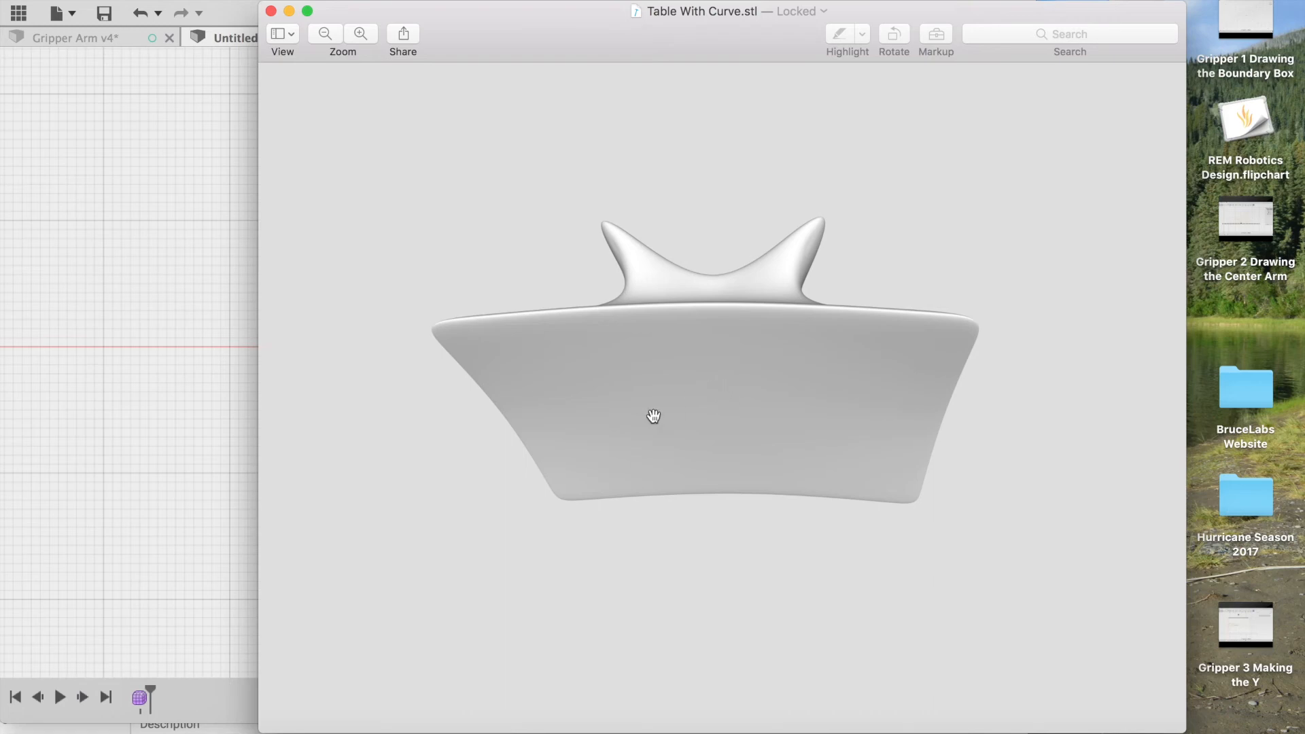
pyautogui.moveTo(702, 408); pyautogui.dragTo(737, 279)
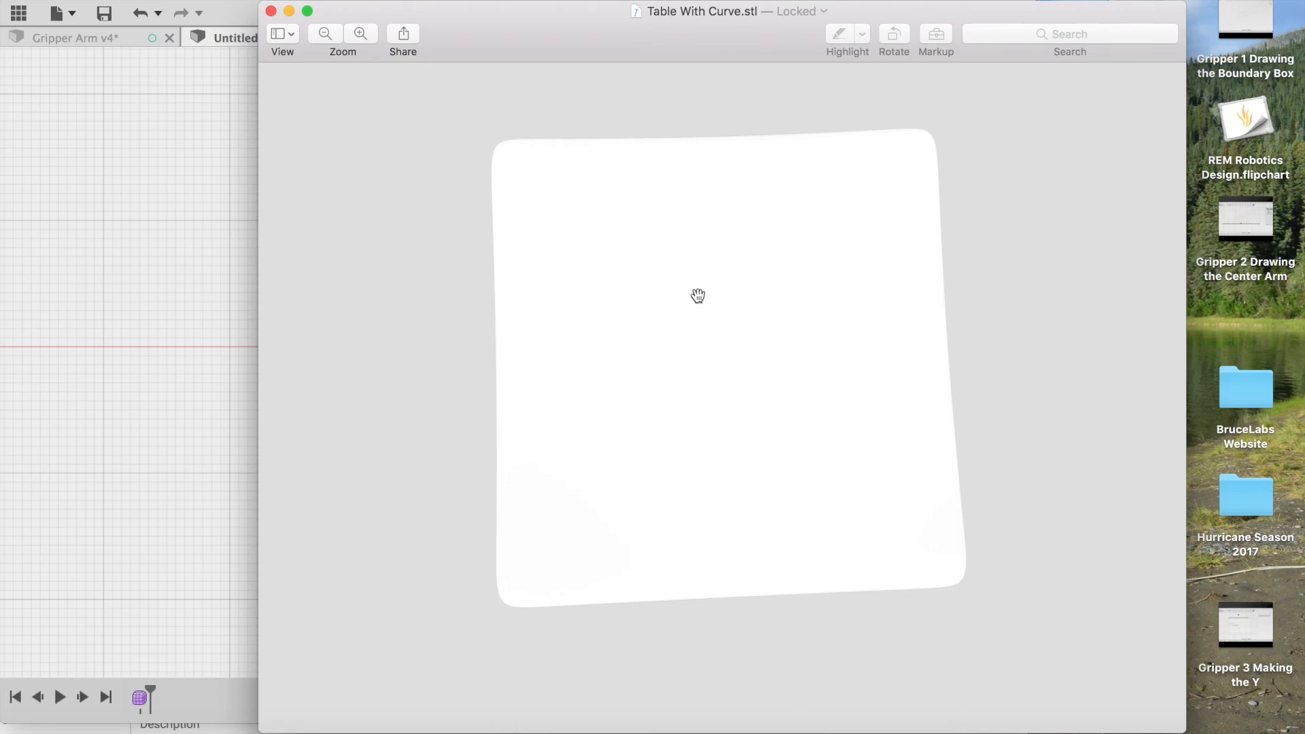
pyautogui.moveTo(700, 422); pyautogui.dragTo(738, 284)
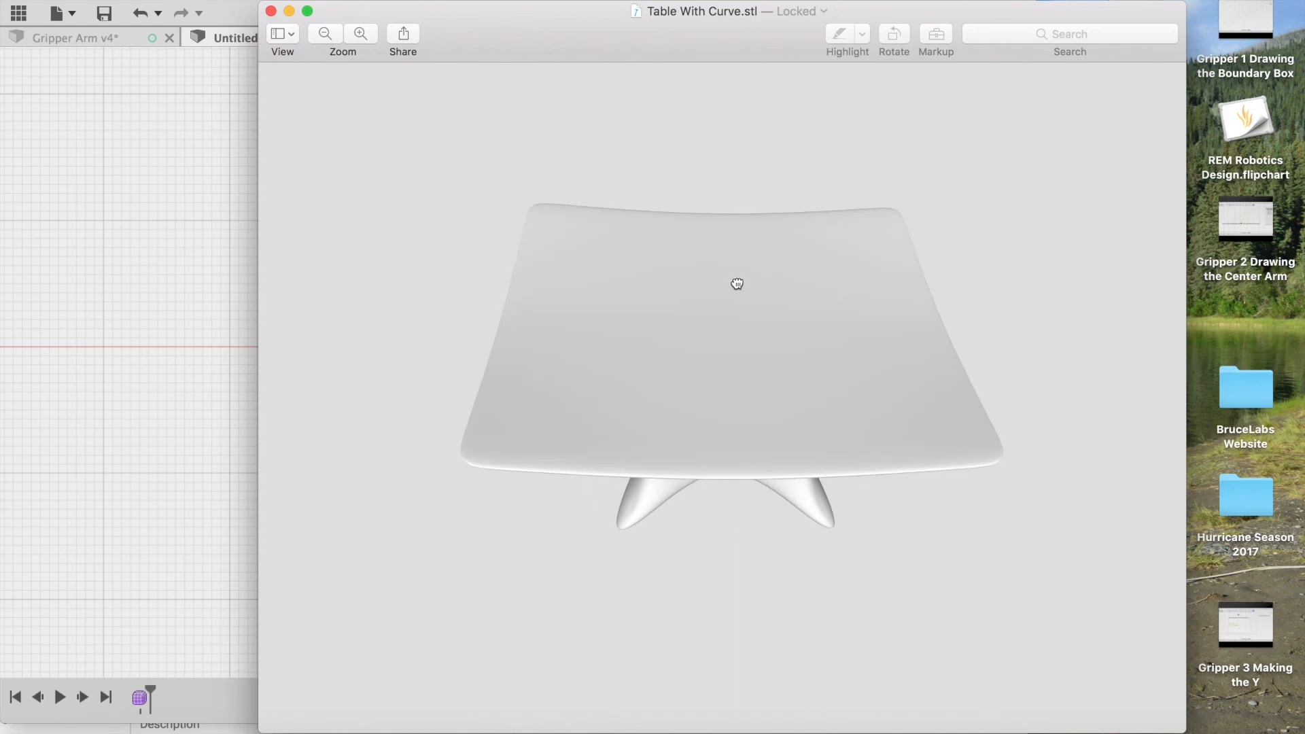
pyautogui.moveTo(726, 364)
pyautogui.mouseDown()
pyautogui.moveTo(682, 396)
pyautogui.moveTo(681, 363)
pyautogui.moveTo(693, 426)
pyautogui.moveTo(734, 425)
pyautogui.moveTo(735, 341)
pyautogui.mouseUp()
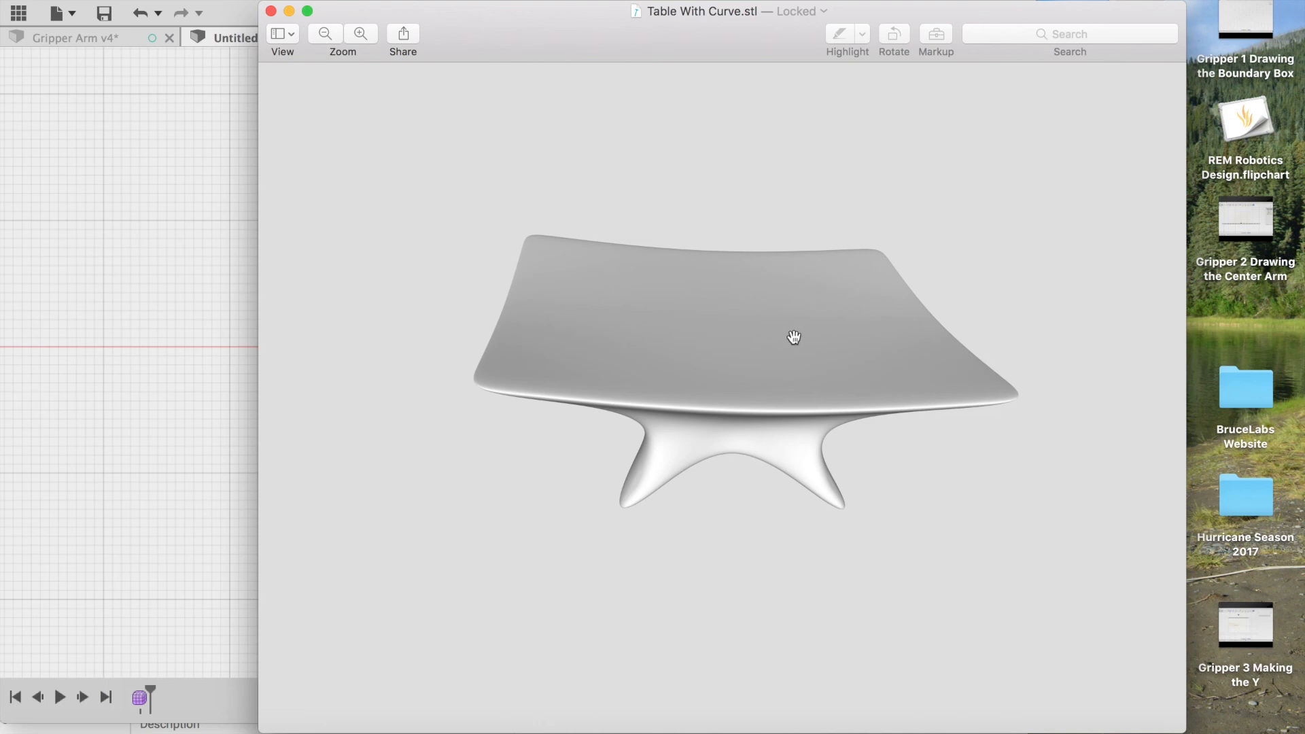
pyautogui.moveTo(720, 557); pyautogui.dragTo(659, 391)
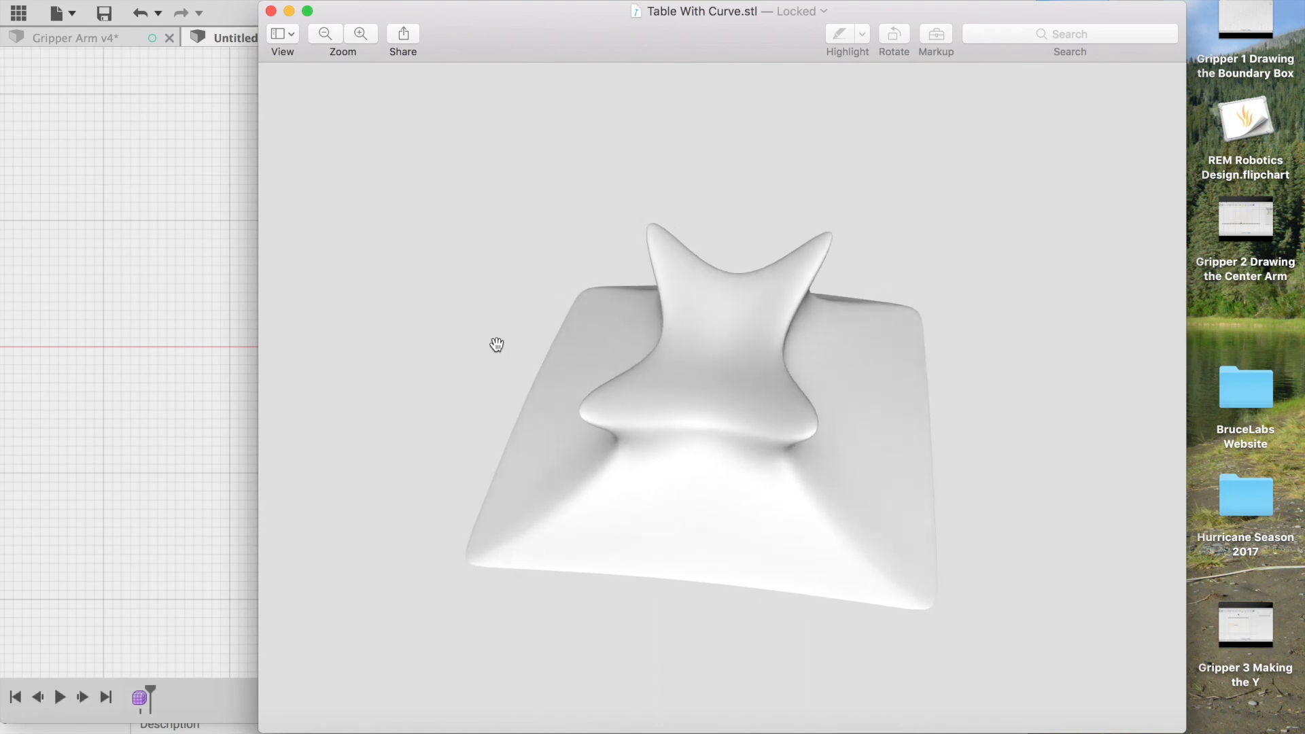